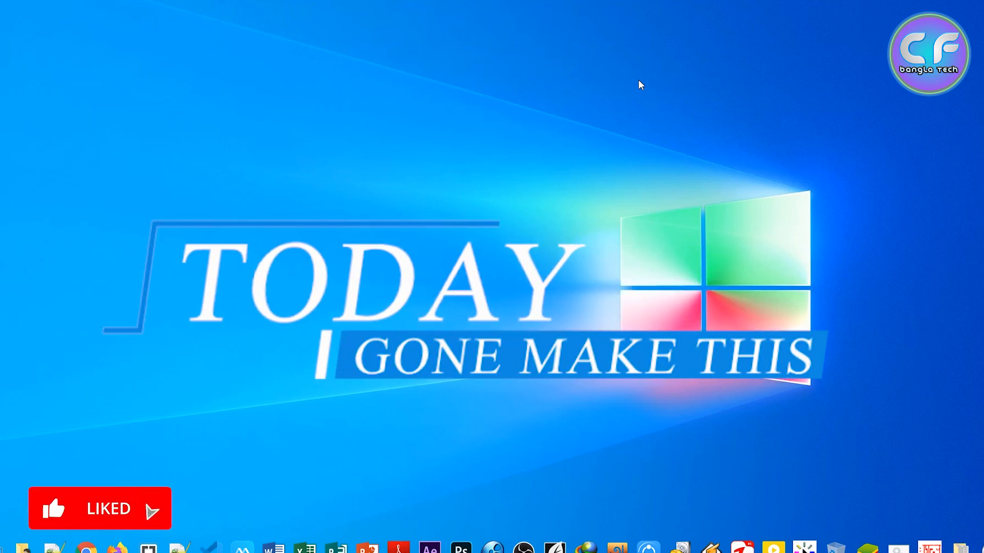
- Turn on the display of the desktop icons
right_click(503, 110)
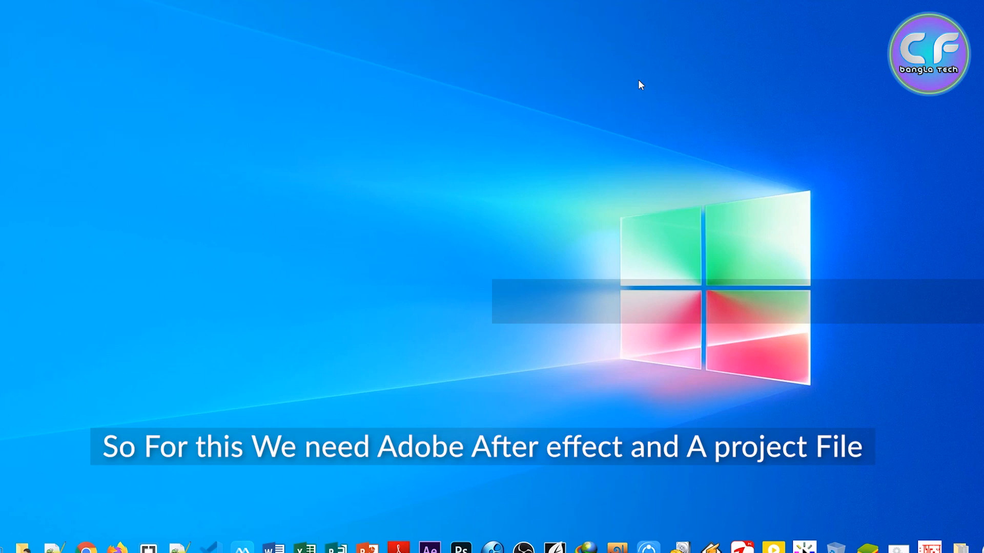
right_click(503, 112)
mouse_move(528, 119)
left_click(689, 187)
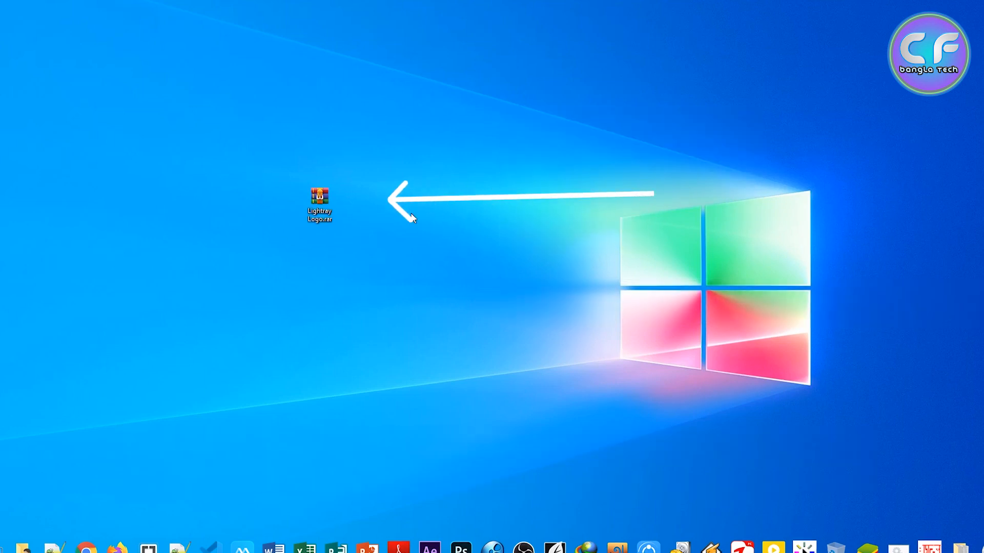
- Extract Lightray Logo.rar onto the desktop and place the extracted Lightray Logo folder beside the archive
right_click(317, 199)
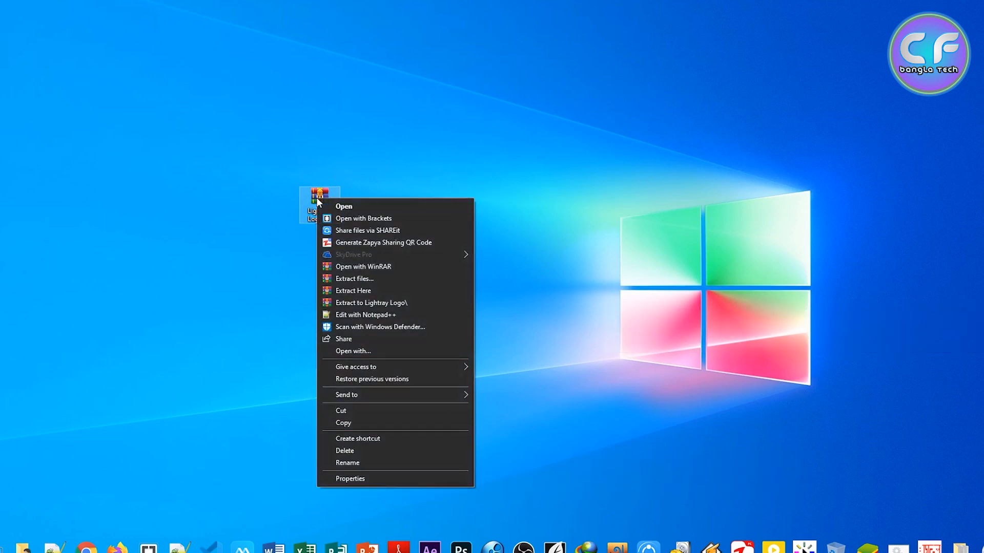
left_click(404, 291)
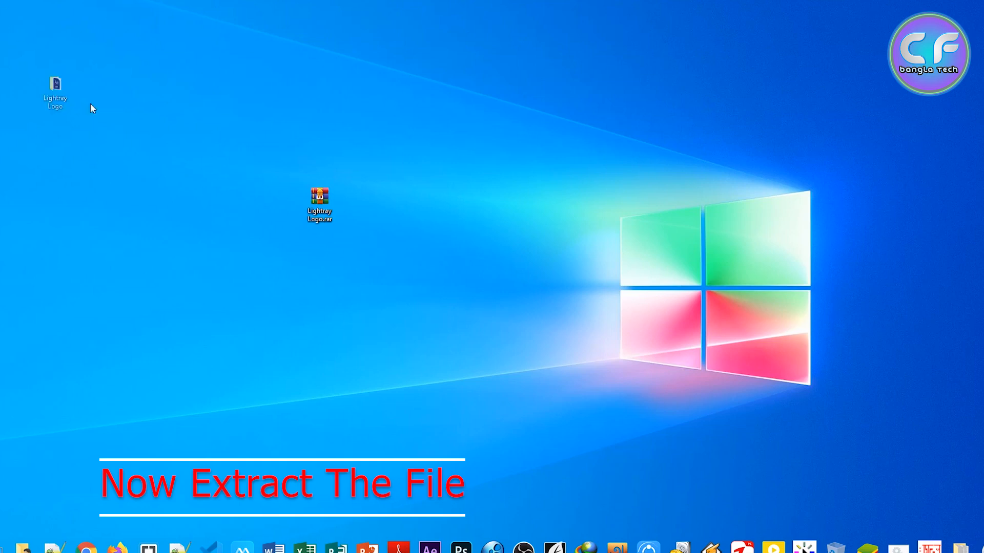
left_click_drag(54, 91, 442, 206)
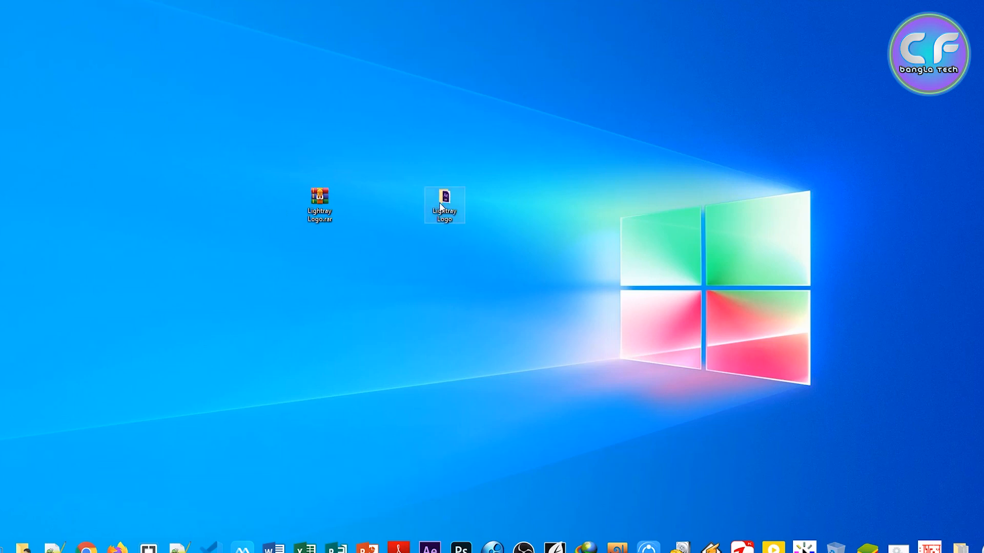
- Open the Lightray Logo project file from the extracted folder in Adobe After Effects CC 2019 and minimize the folder window
double_click(441, 206)
right_click(138, 99)
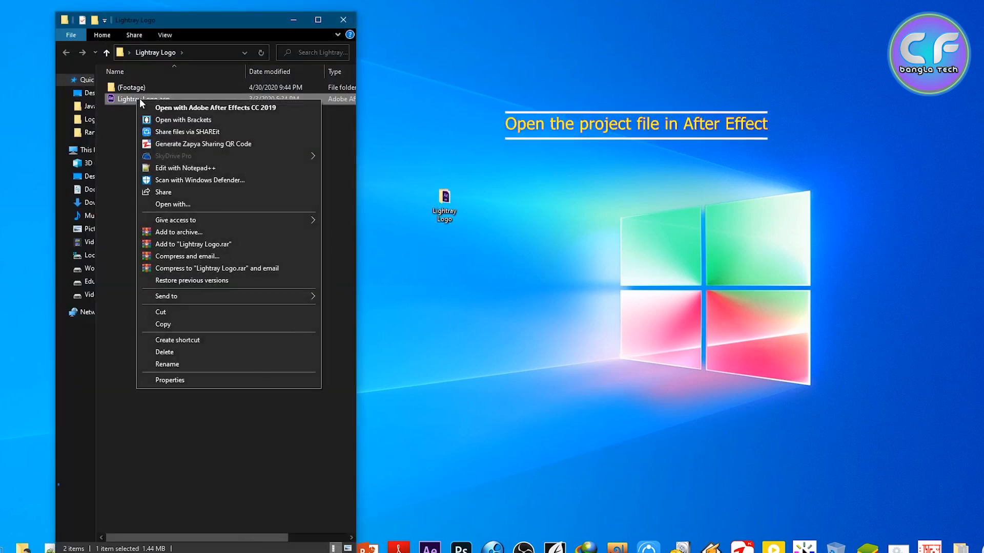
left_click(174, 107)
left_click(292, 20)
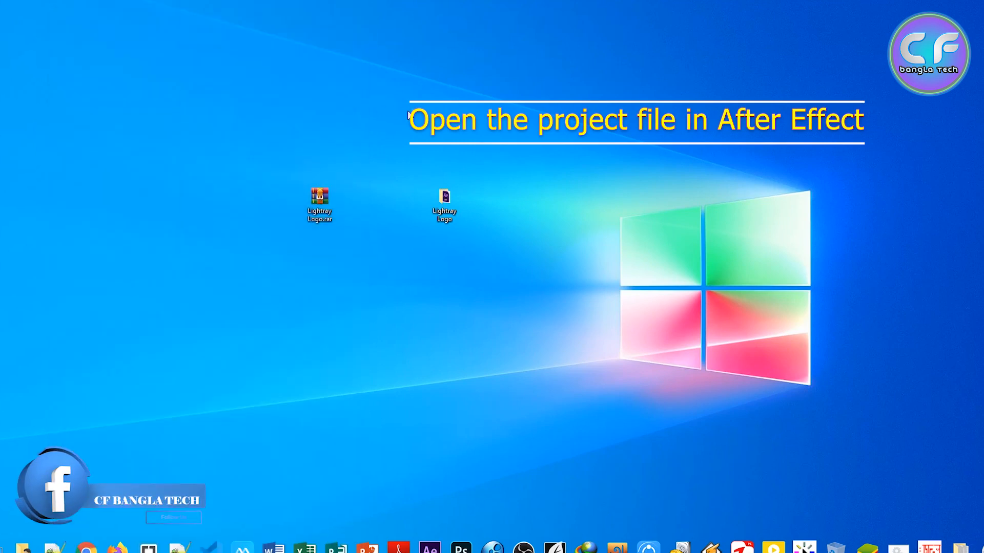
right_click(409, 115)
left_click(439, 145)
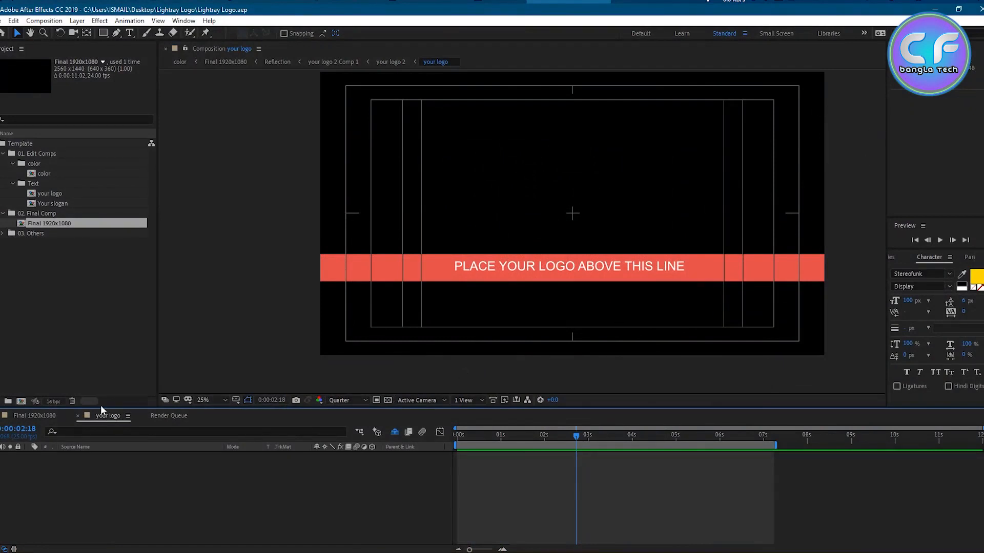
- Import Logo Without Background.png into the project and add it as a layer in the your logo composition
right_click(74, 303)
mouse_move(119, 355)
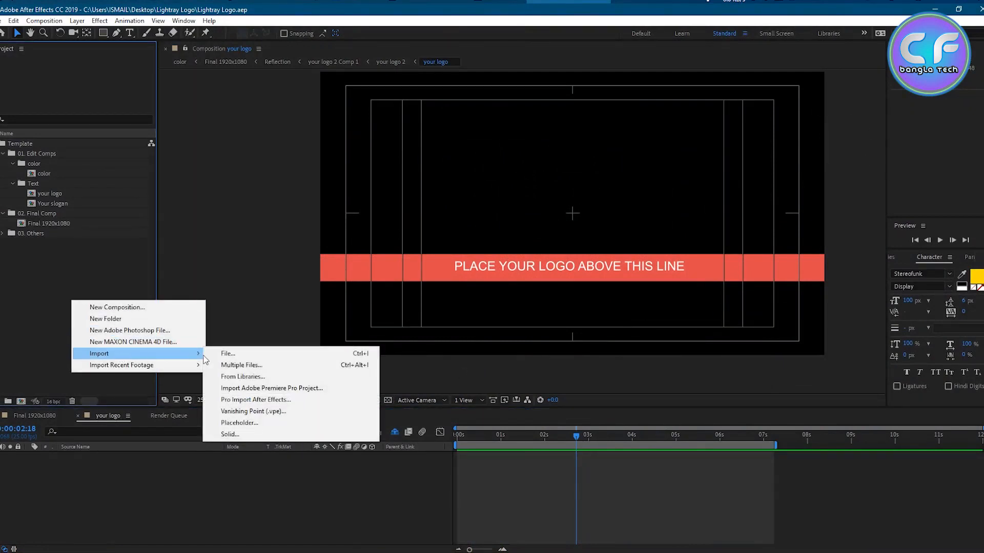
left_click(238, 353)
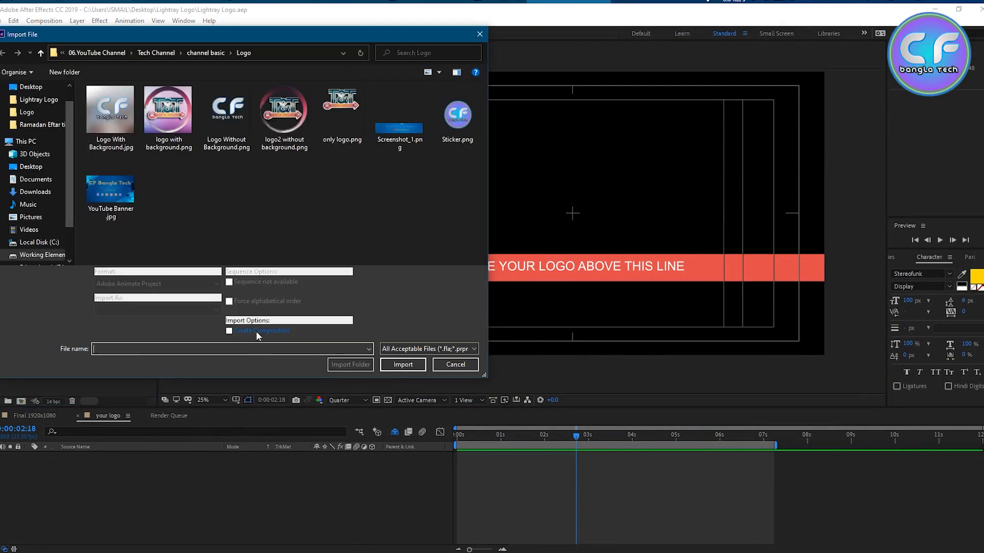
left_click(234, 125)
left_click(402, 364)
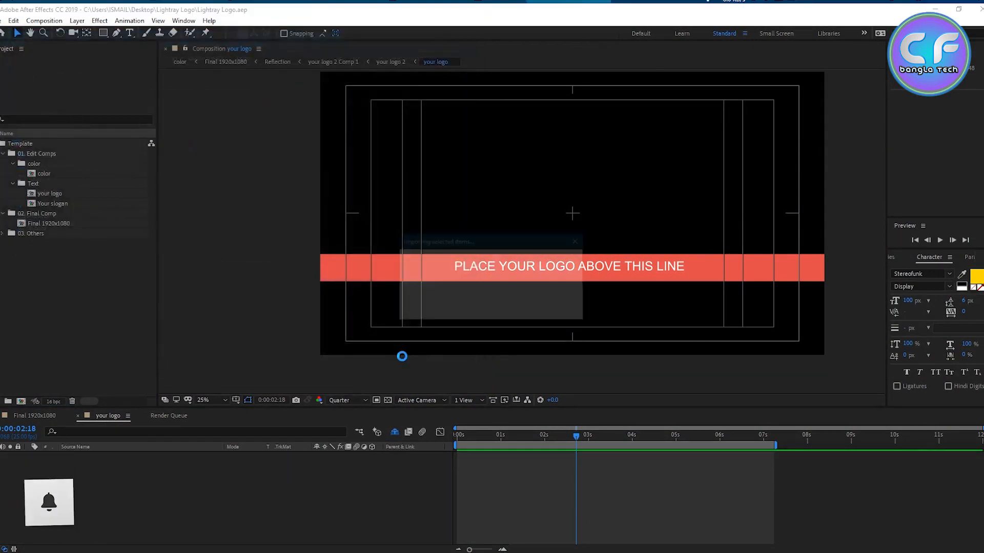
left_click_drag(29, 143, 83, 460)
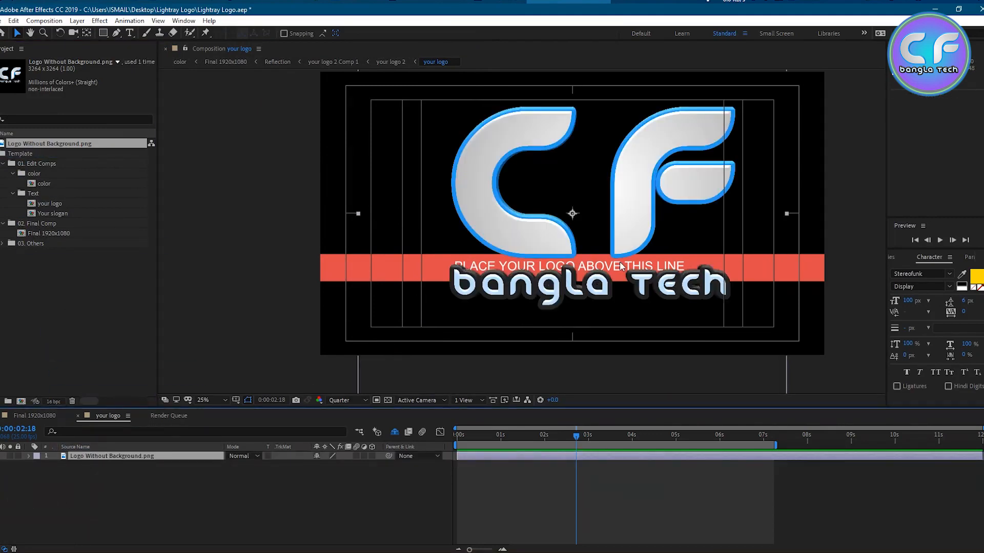
- Set the logo layer's scale to 50%
key("s")
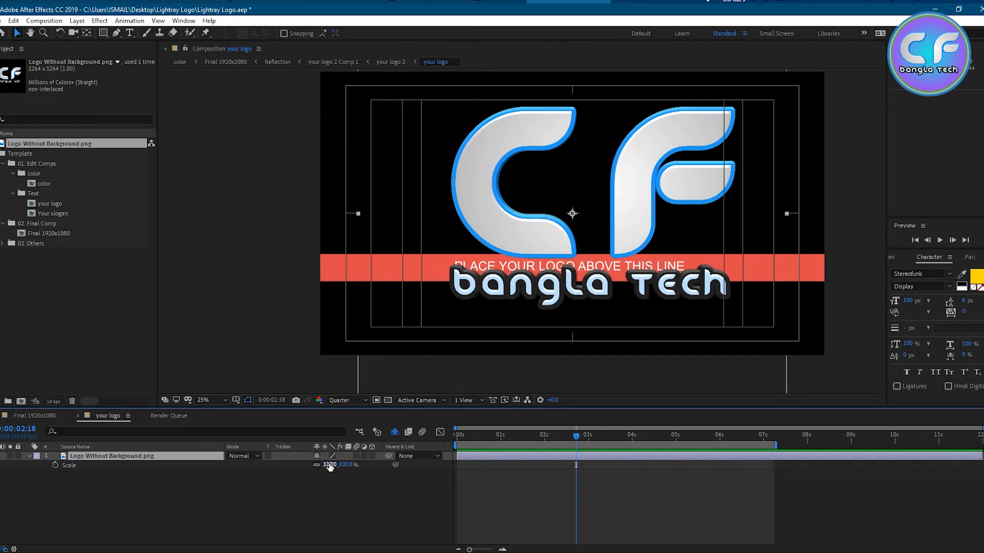
type("50")
key("Return")
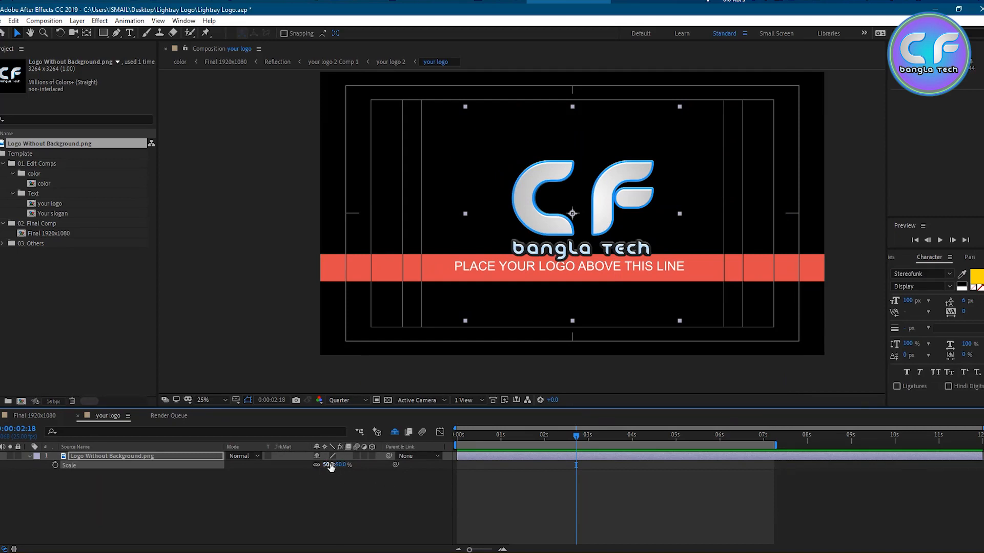
left_click(311, 499)
- Nudge the logo layer up above the red guide band to a vertical position of about 852
left_click(100, 456)
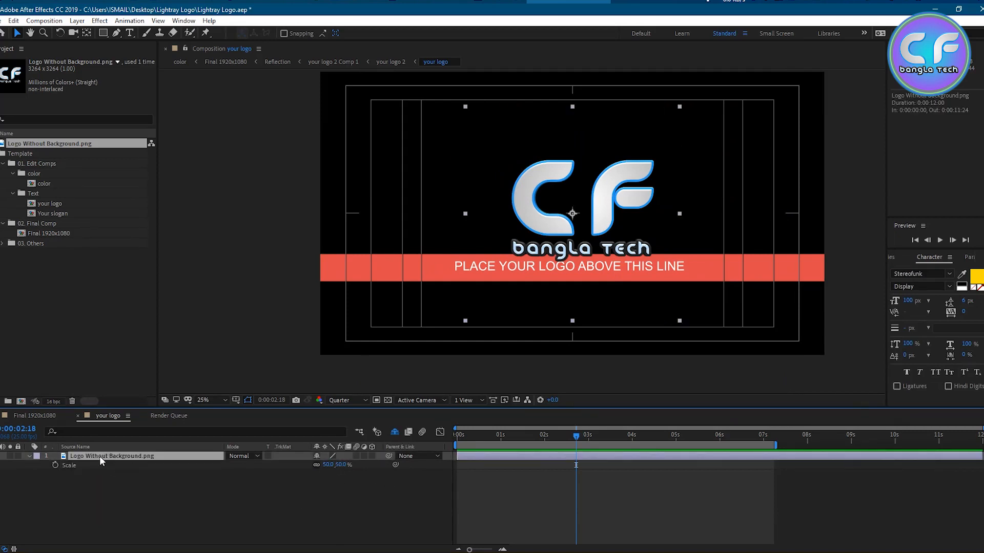
key("Up")
key("Up")
key("Up")
key("Up")
key("Up")
key("Up")
key("Up")
key("Up")
key("Up")
key("Up")
key("Up")
key("Up")
key("Up")
key("Up")
key("Up")
key("Up")
key("Up")
key("Up")
key("Up")
key("Up")
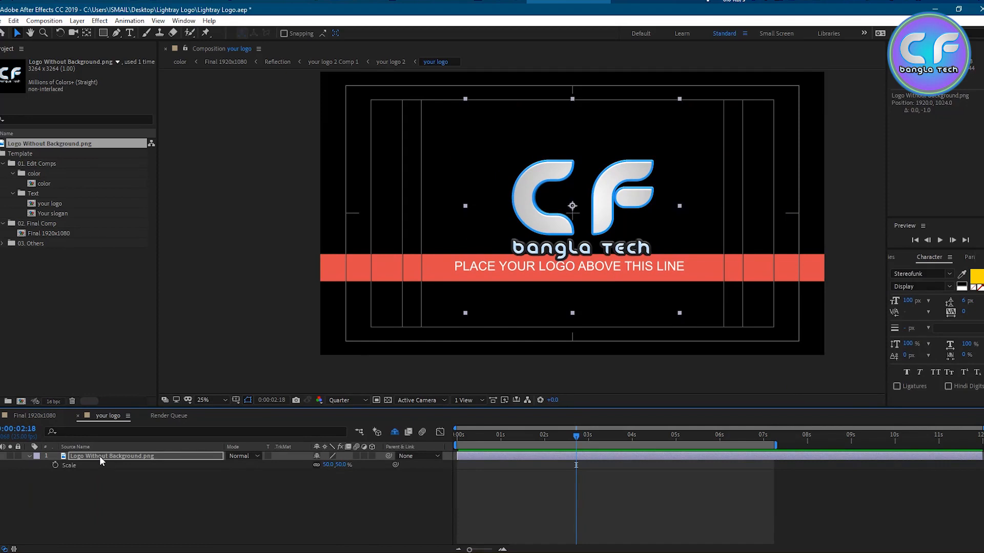
key("Up")
key("Up")
key("Up")
key("Up")
key("Up")
key("Up")
key("Up")
key("Up")
key("Up")
key("Up")
key("Up")
key("Up")
key("Up")
key("Up")
key("Up")
key("Up")
key("Up")
key("Up")
key("Up")
key("Up")
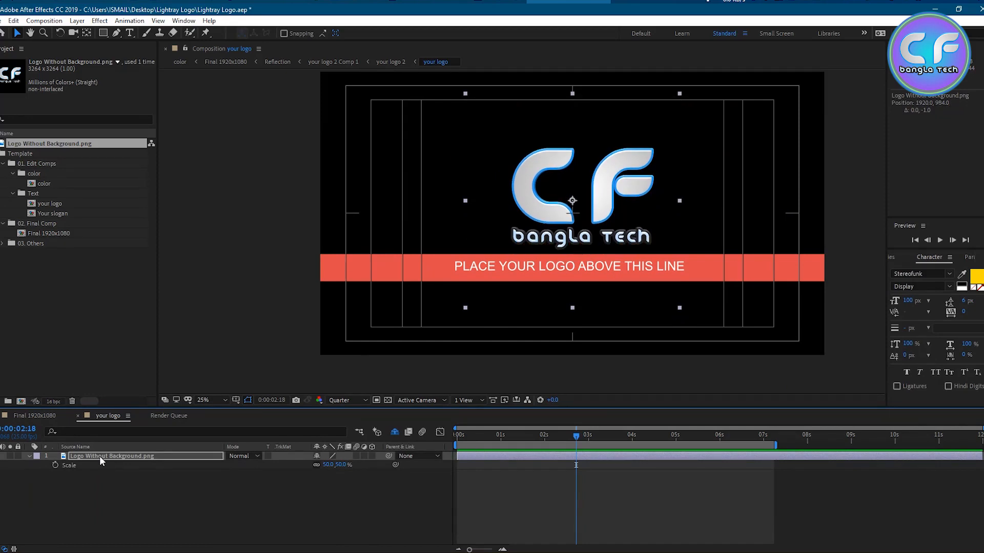
key("Up")
key("Up")
key("Up")
key("Up")
key("Up")
key("Up")
key("Up")
key("Up")
key("Up")
key("Up")
key("Up")
key("Up")
key("Up")
key("Up")
key("Up")
key("Up")
key("Up")
key("Up")
key("Up")
key("Up")
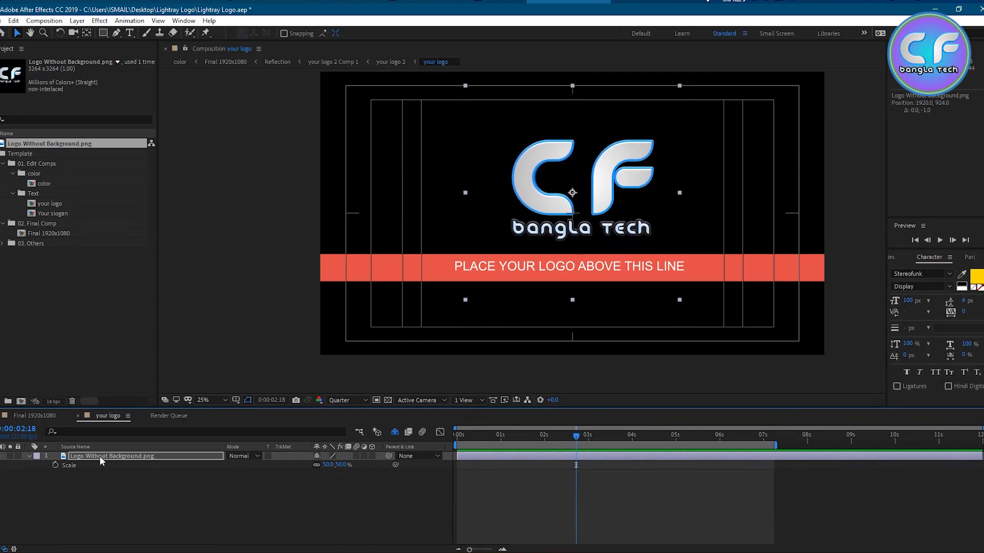
key("Up")
key("Up")
key("Up")
key("Up")
key("Up")
key("Up")
key("Up")
key("Up")
key("Up")
key("Up")
key("Up")
key("Up")
key("Up")
key("Up")
key("Up")
key("Up")
key("Up")
key("Up")
key("Up")
key("Up")
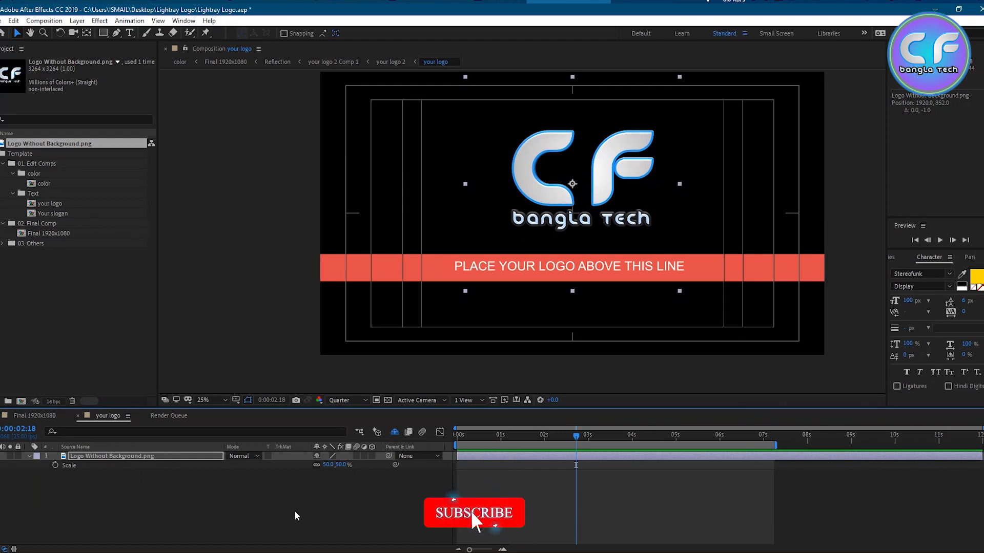
- Set the logo layer's scale to 70%
left_click(327, 464)
type("7")
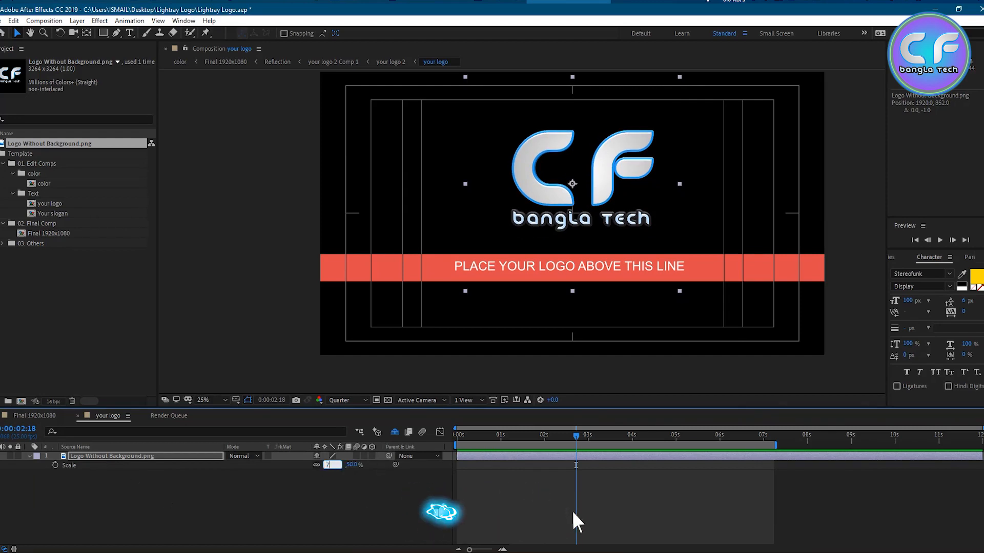
type("0")
key("Return")
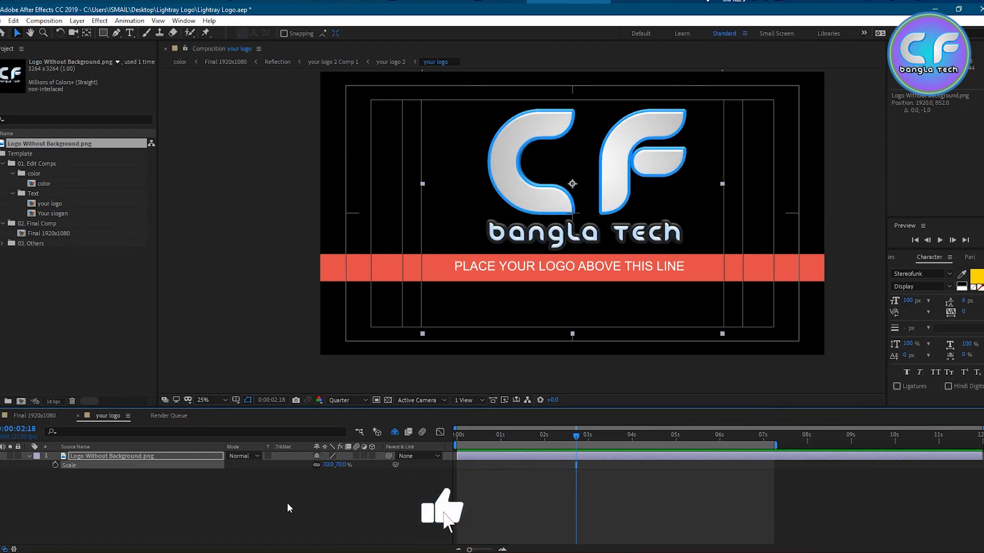
left_click(287, 505)
- Nudge the logo layer left to a horizontal position of about 1796 and deselect it
left_click(142, 455)
key("Left")
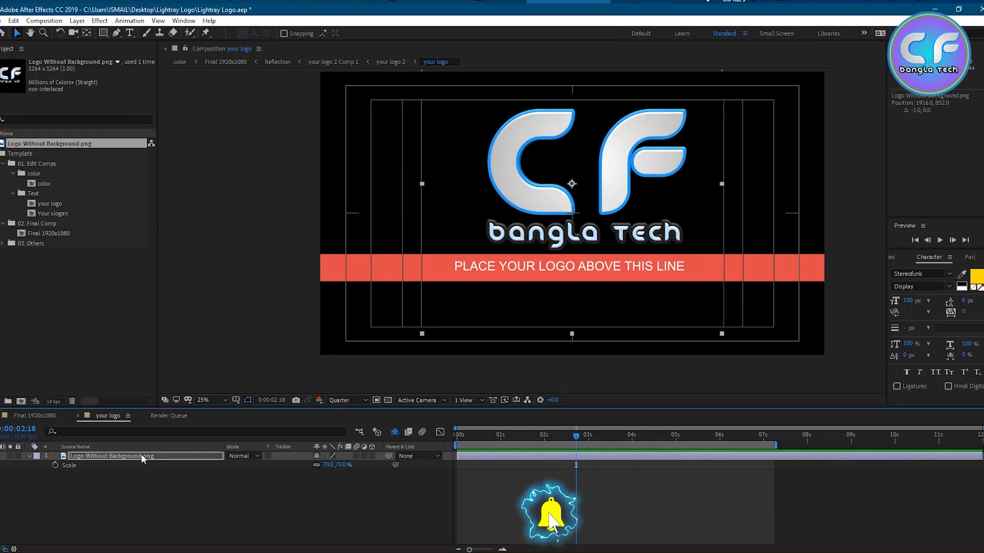
key("Left")
key("Left")
key("Left")
key("Left")
key("Left")
key("Left")
key("Left")
key("Left")
key("Left")
key("Left")
key("Left")
key("Left")
key("Left")
key("Left")
key("Left")
key("Left")
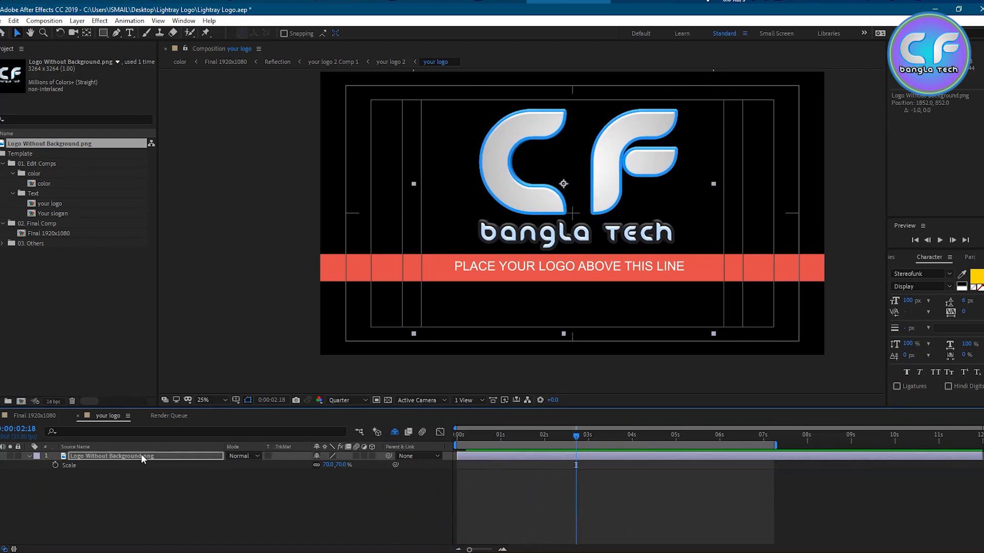
key("Left")
key("Left")
key("Left")
key("Left")
key("Left")
key("Left")
key("Left")
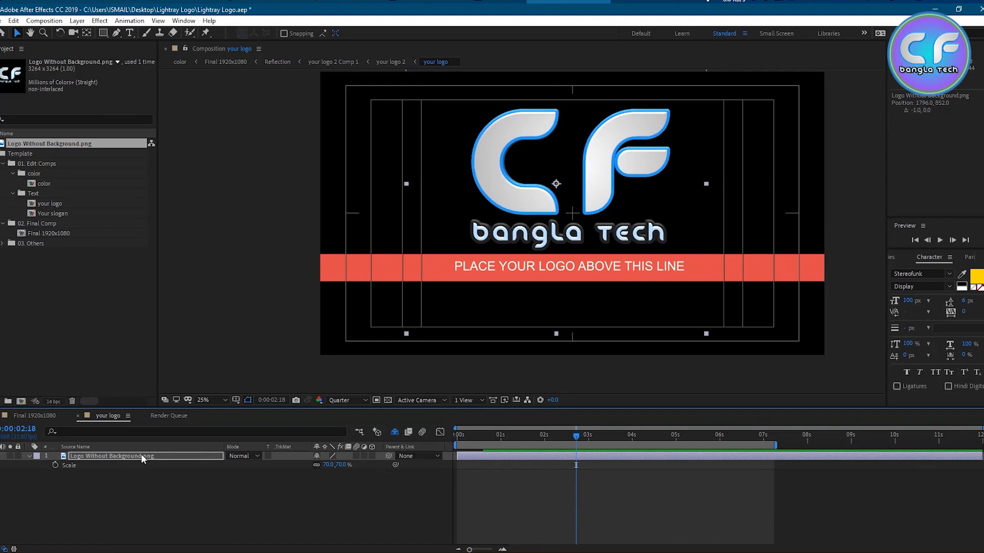
left_click(262, 493)
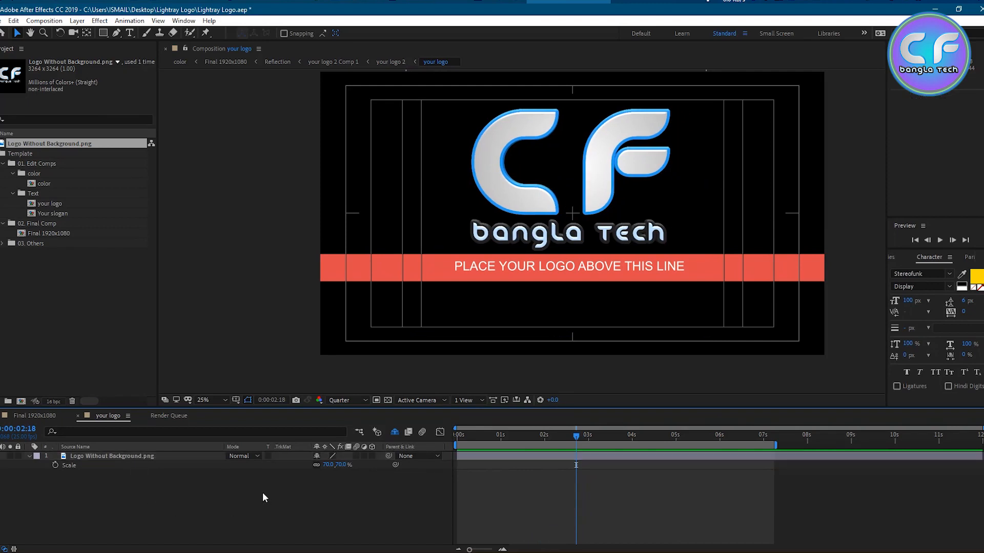
- Switch to the Final 1920x1080 composition and set its viewer magnification to Fit
left_click(39, 414)
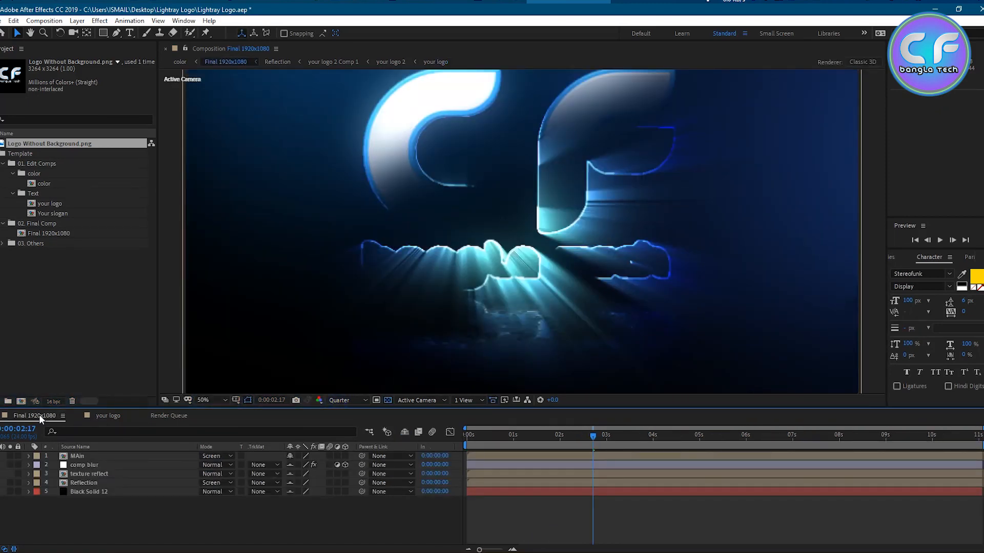
left_click(214, 401)
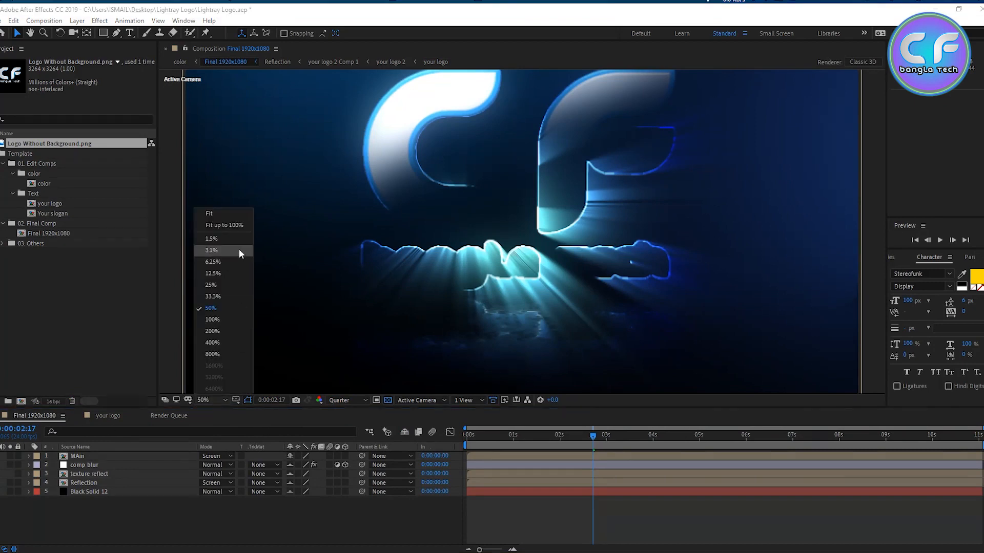
left_click(219, 215)
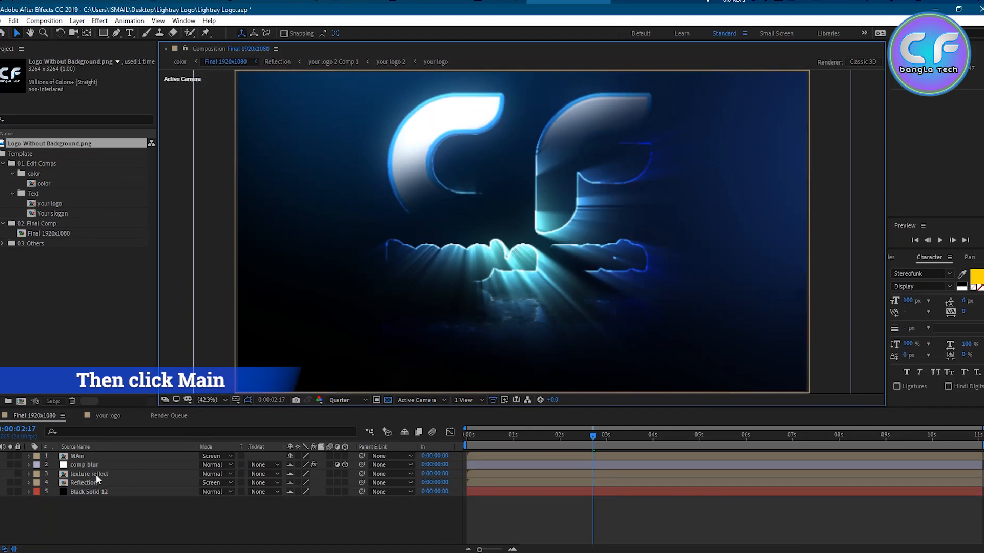
- Open the your slogan pre composition nested in MAin and turn off the transparency grid
double_click(84, 457)
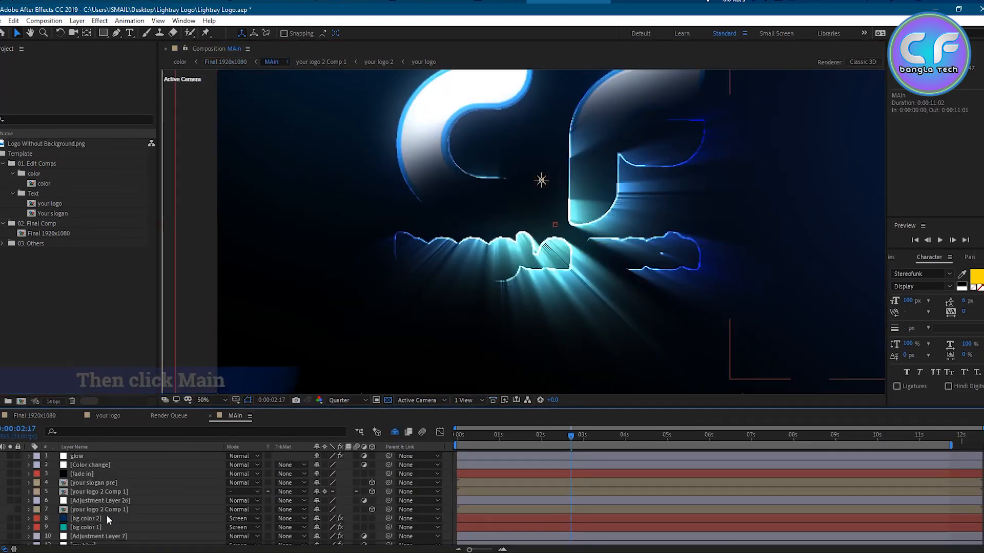
double_click(94, 483)
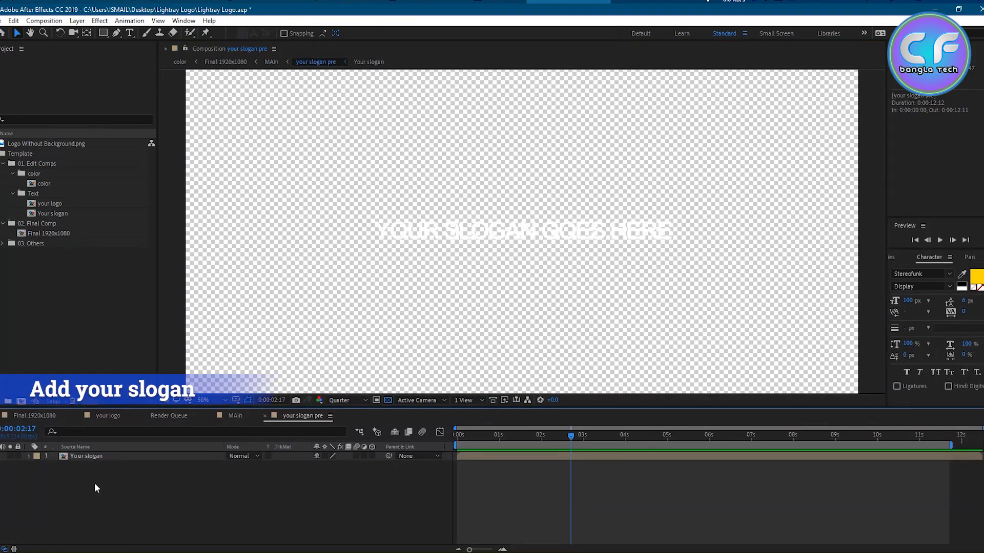
left_click(388, 400)
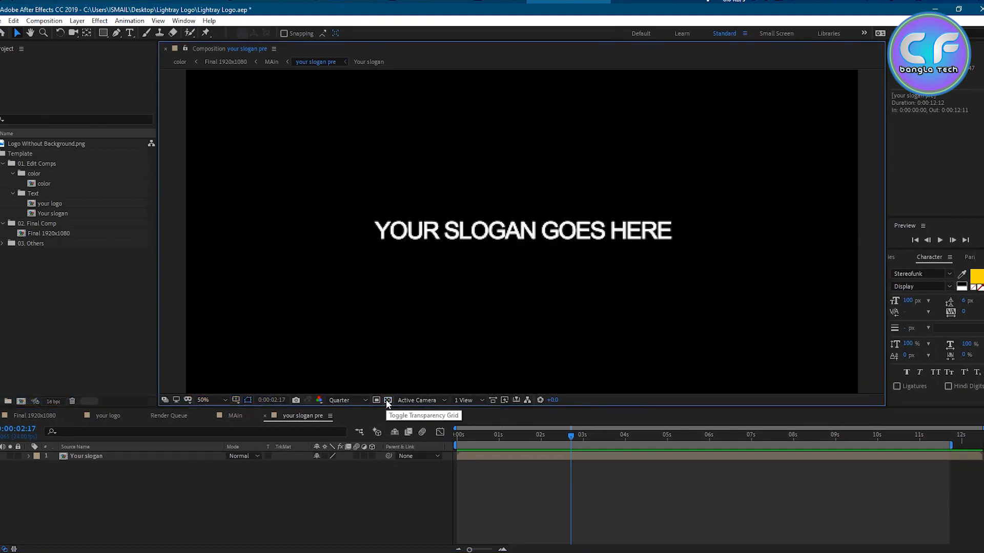
- Open the nested Your slogan composition and replace its placeholder text with "technical expert"
double_click(603, 233)
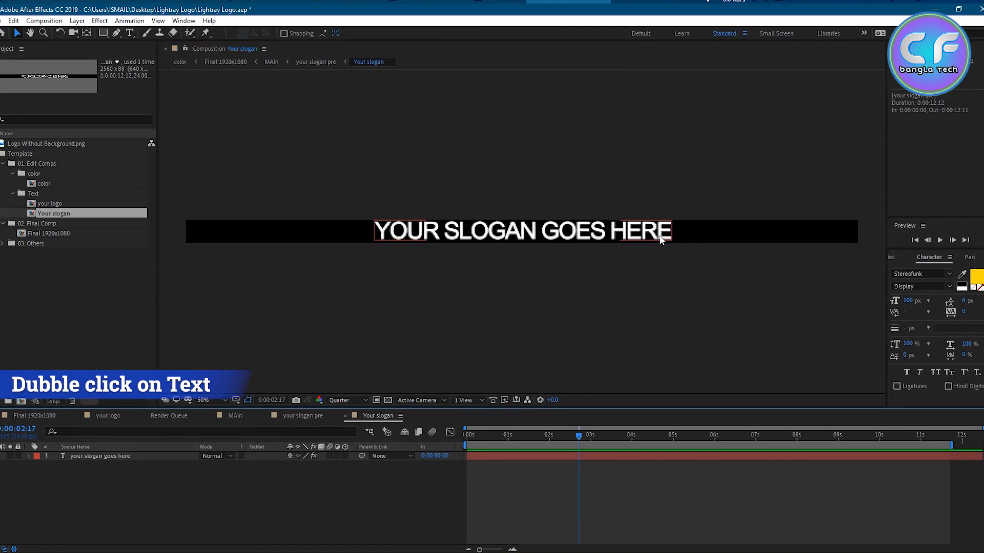
double_click(665, 234)
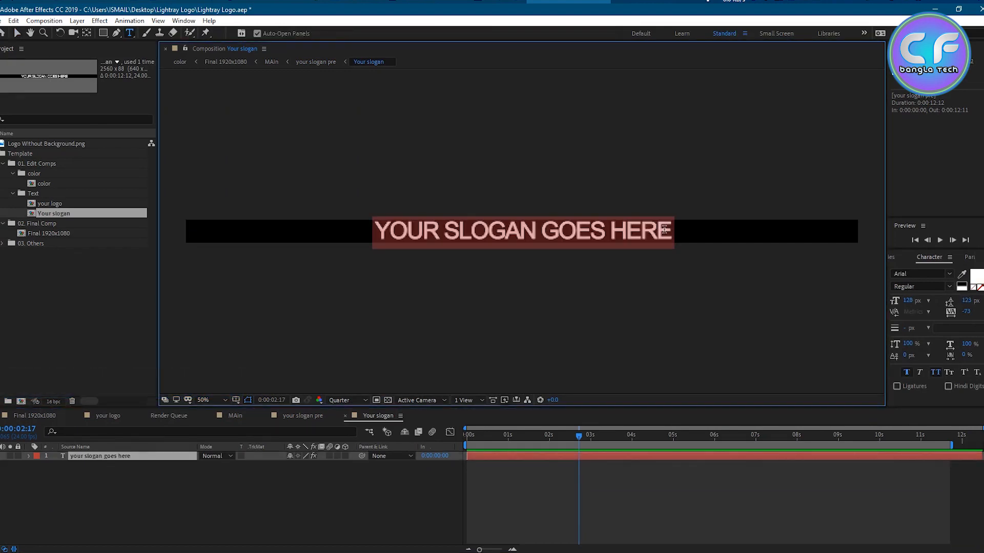
type("techni")
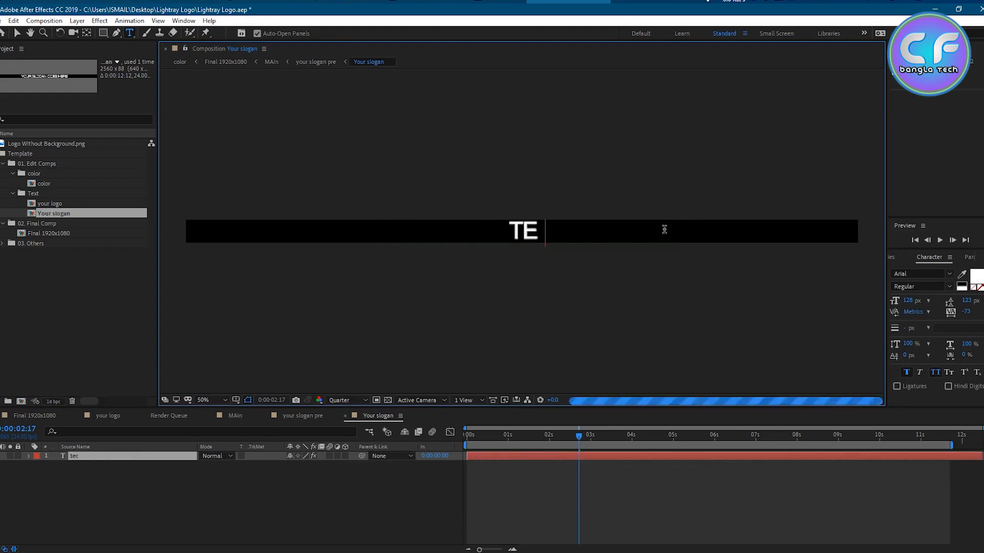
type("cal")
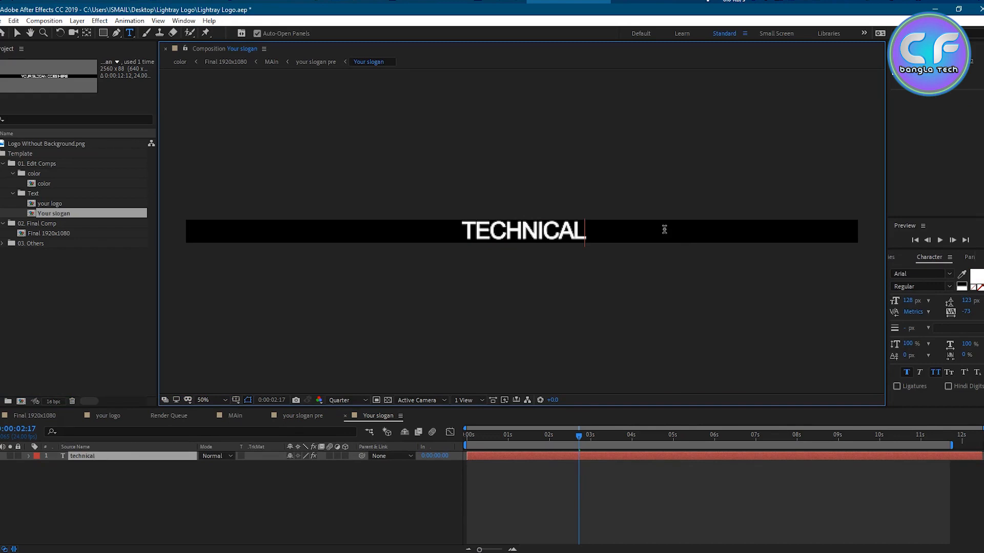
type("EXP")
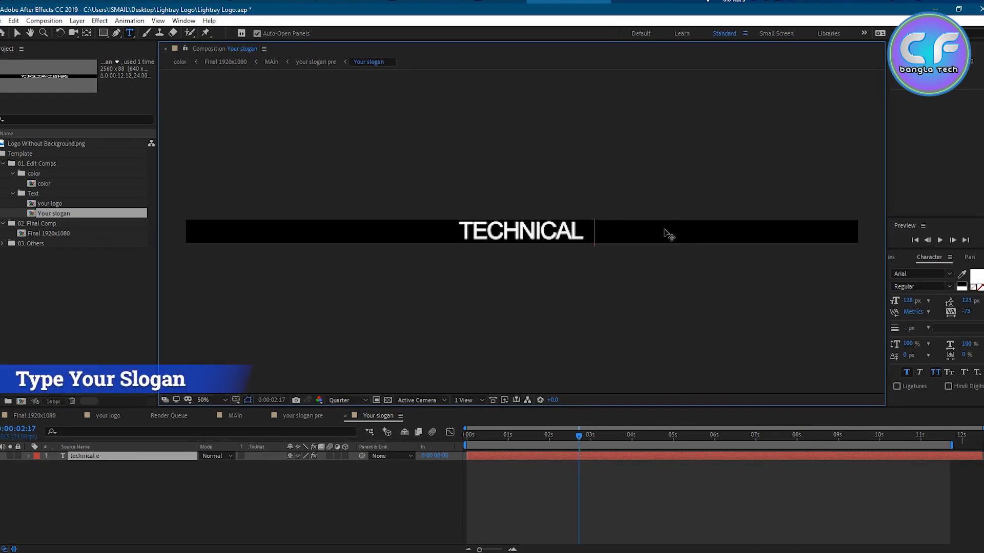
type("ERT")
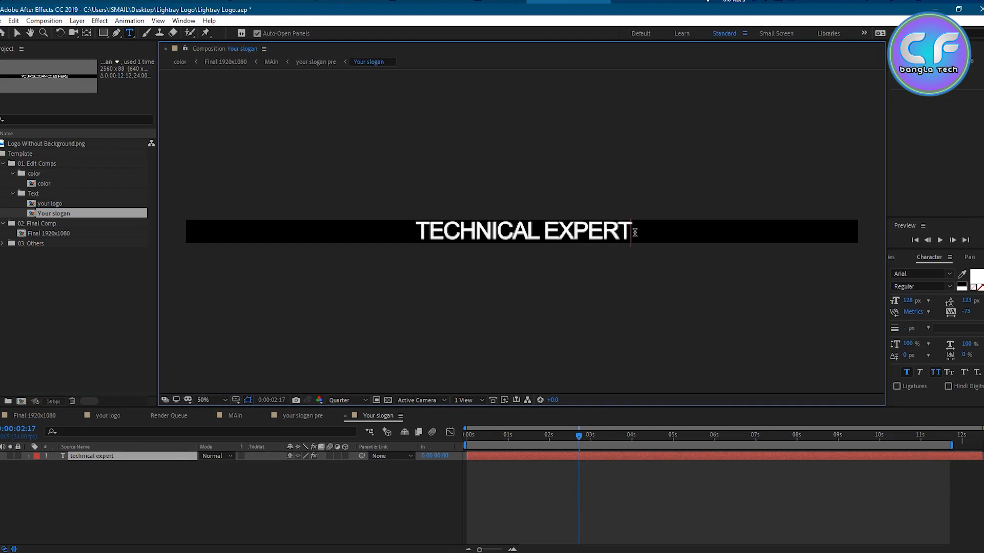
- Select the entire slogan text and set its font to Android
left_click_drag(631, 231, 412, 225)
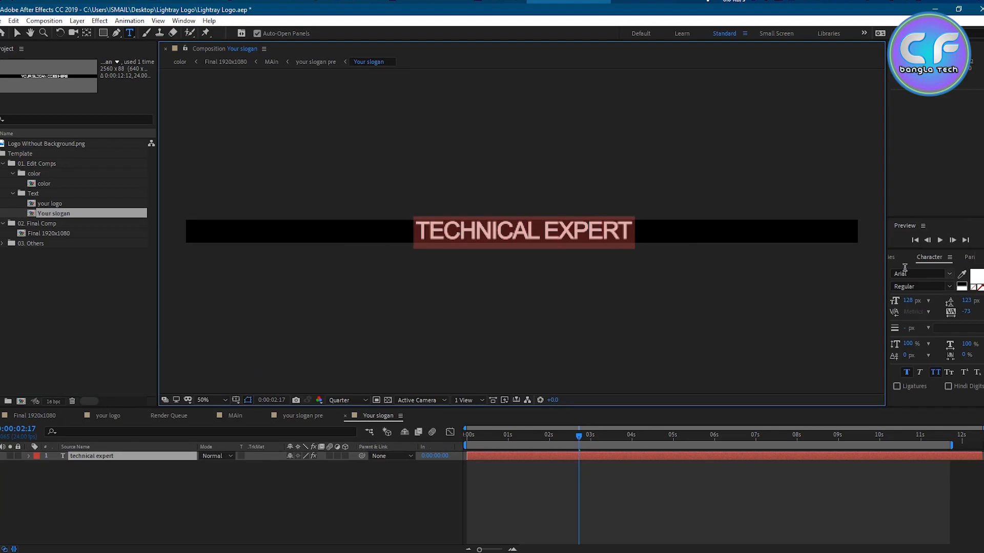
left_click(949, 274)
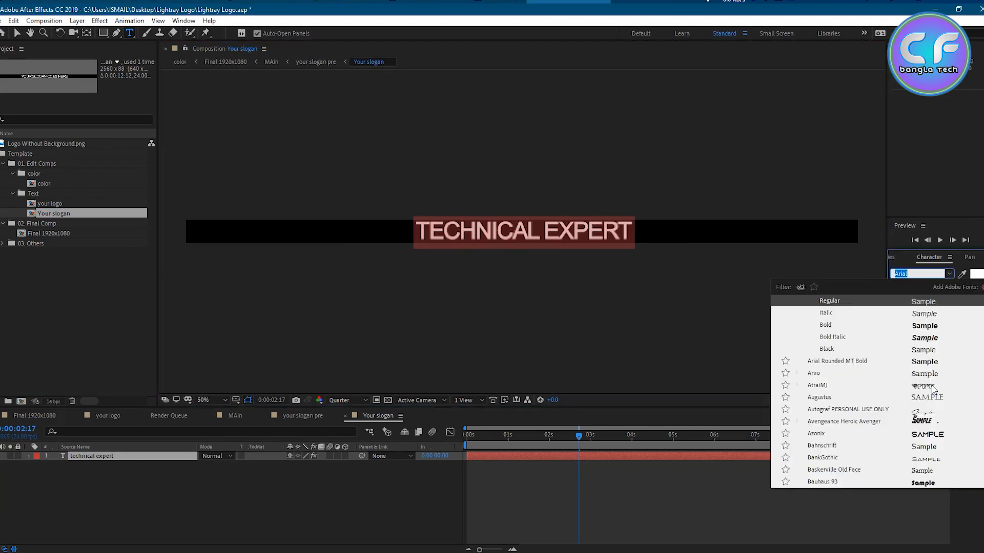
scroll(933, 391, "up", 3)
scroll(933, 390, "up", 2)
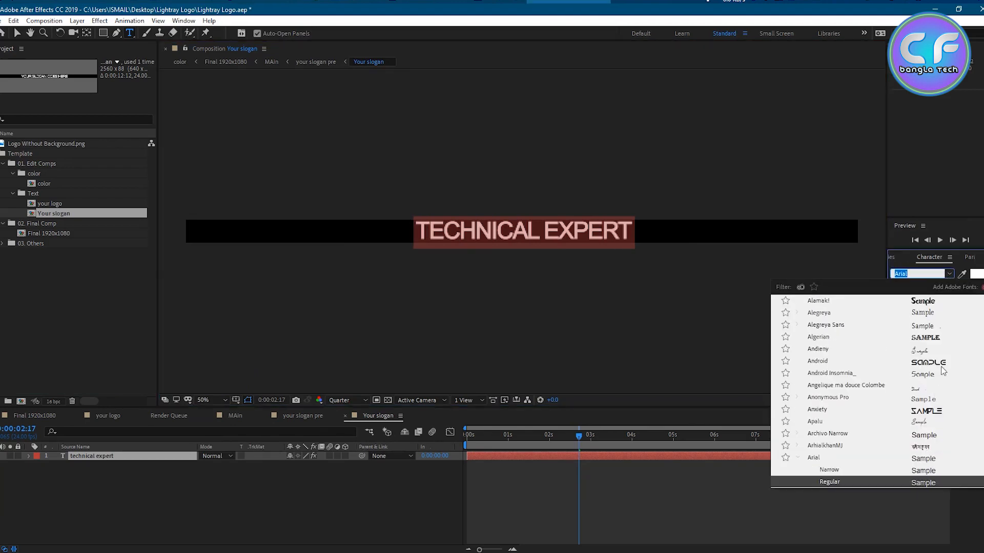
left_click(935, 362)
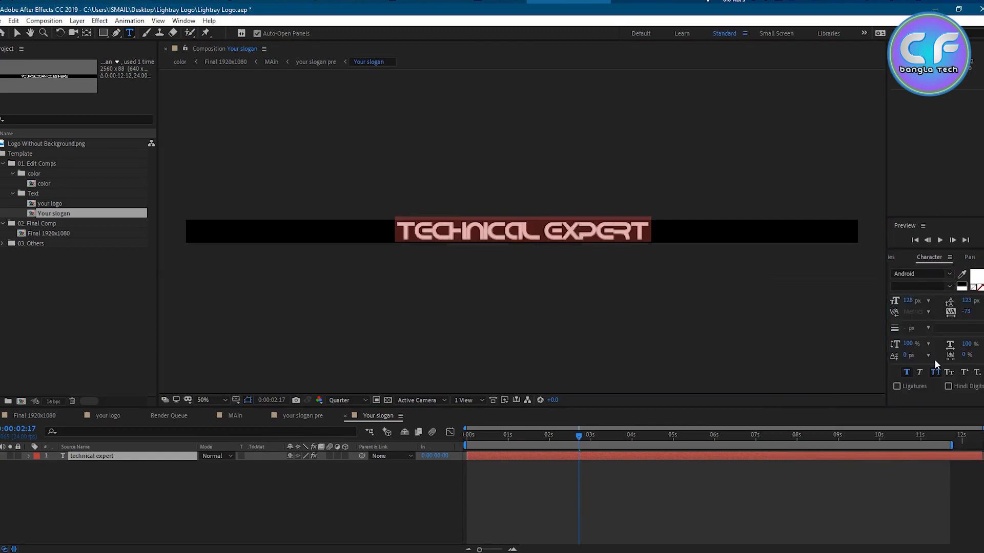
- Change the selected slogan text's font to Android Insomnia_
left_click(952, 275)
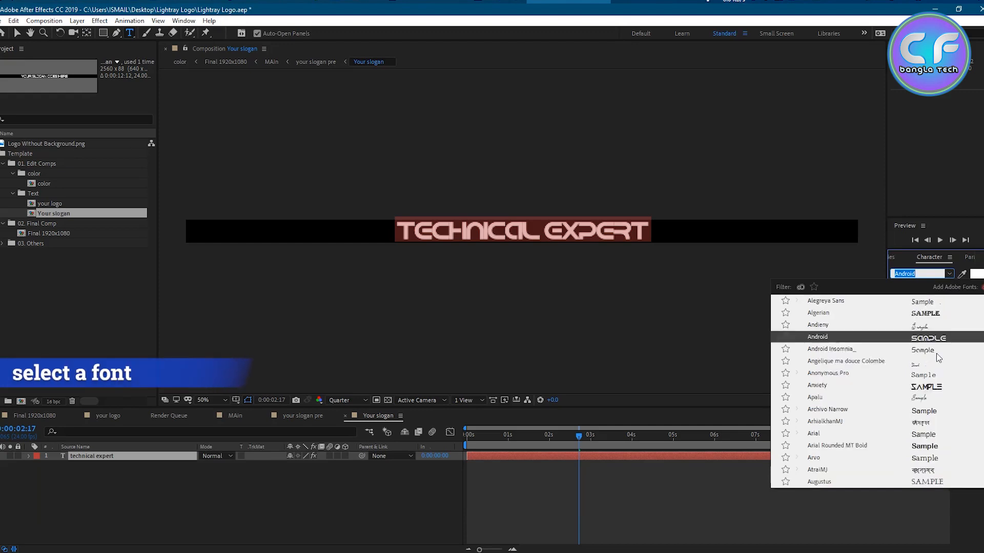
scroll(936, 353, "up", 2)
left_click(930, 389)
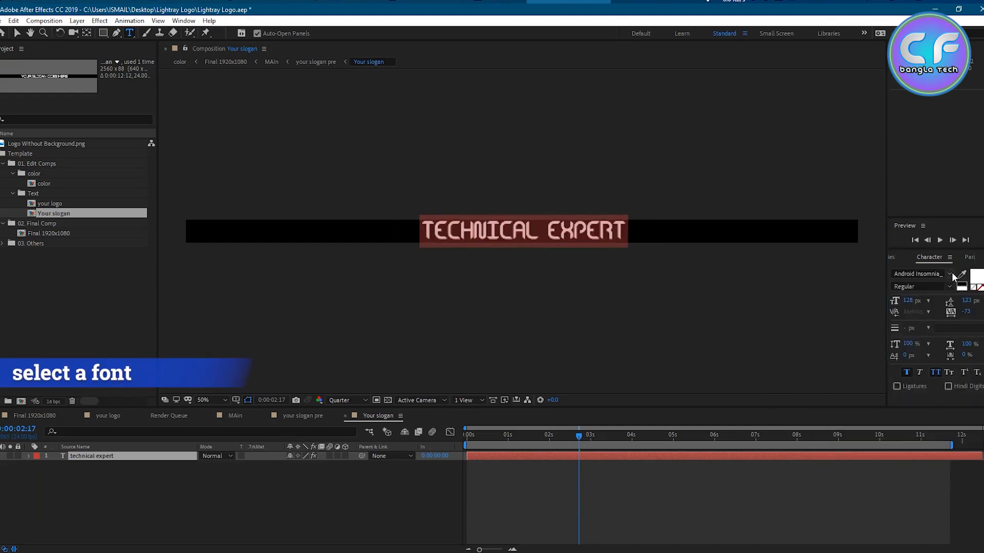
- Turn off All Caps and Faux Bold for the slogan text and deselect it
left_click(937, 373)
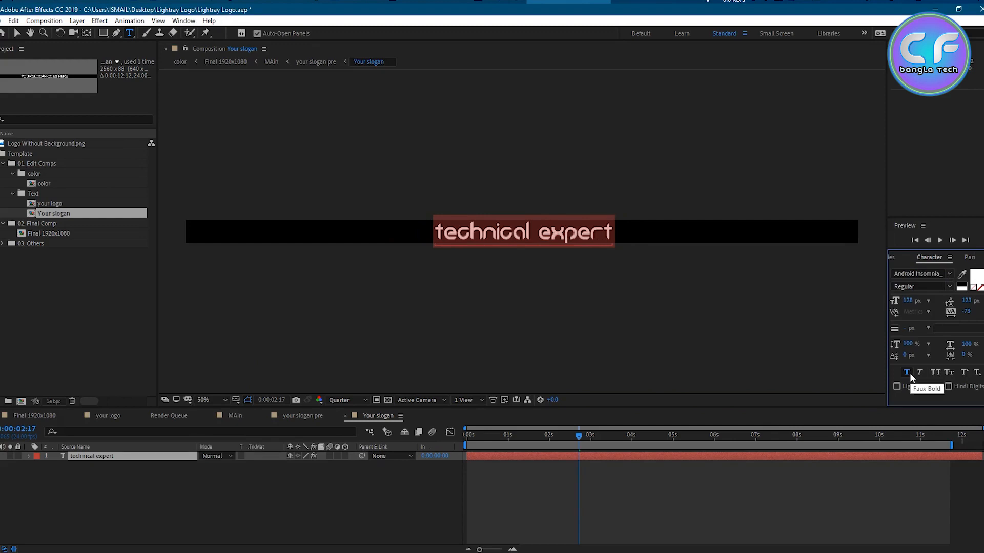
left_click(909, 373)
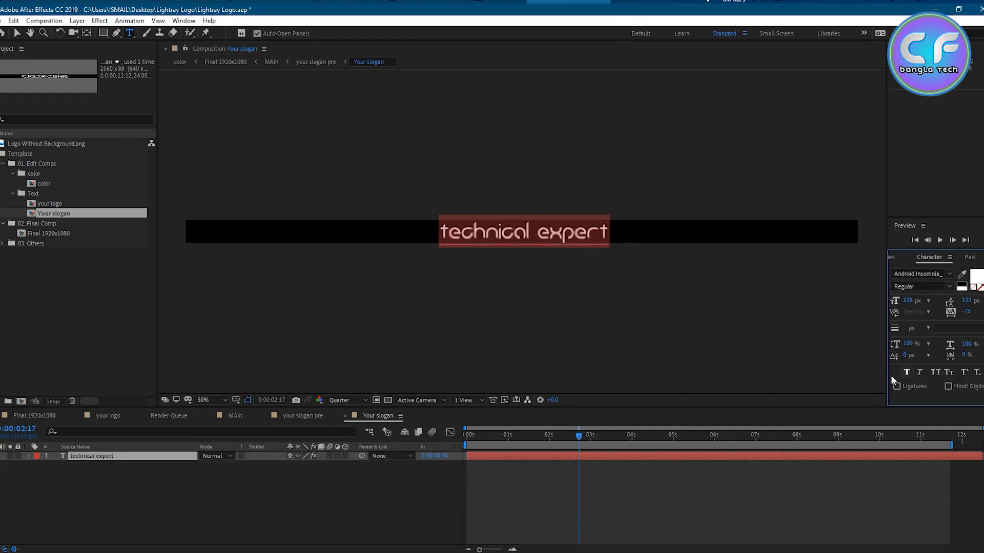
left_click(351, 504)
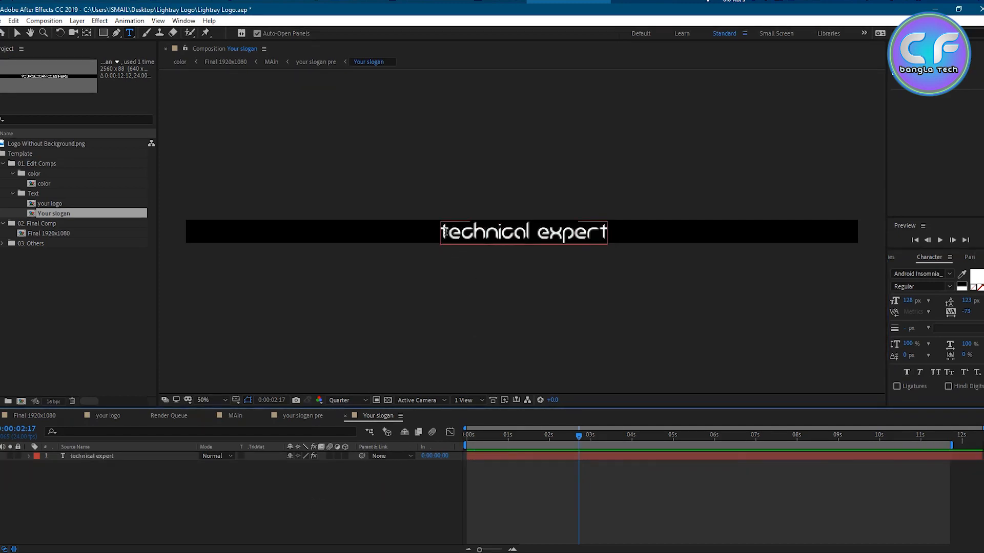
- Capitalize the first letter of both slogan words so the text reads "Technical Expert"
left_click_drag(450, 232, 440, 232)
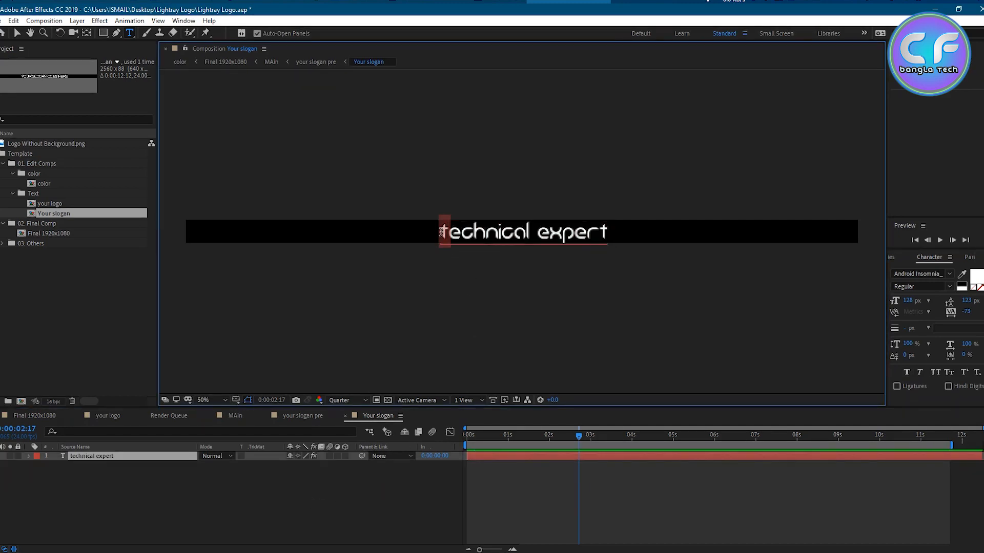
type("T")
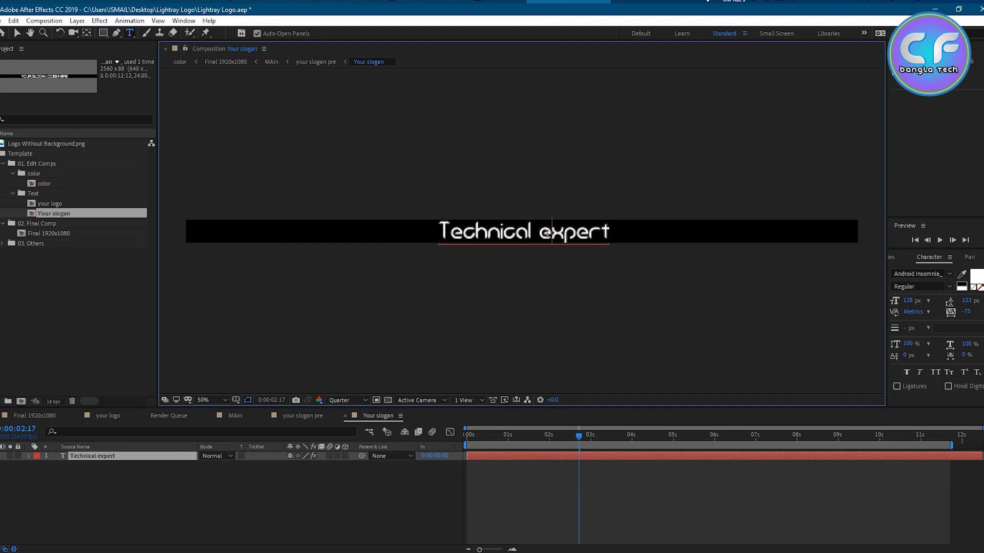
left_click_drag(551, 233, 542, 234)
type("E")
left_click(394, 506)
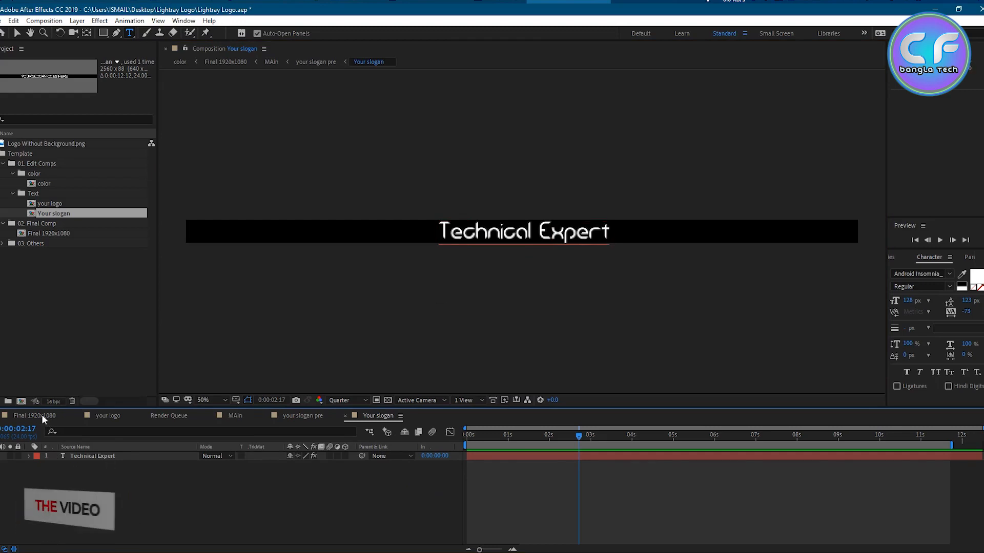
- Close the Your slogan and your slogan pre compositions and preview MAin from about the 8-second mark
left_click(317, 416)
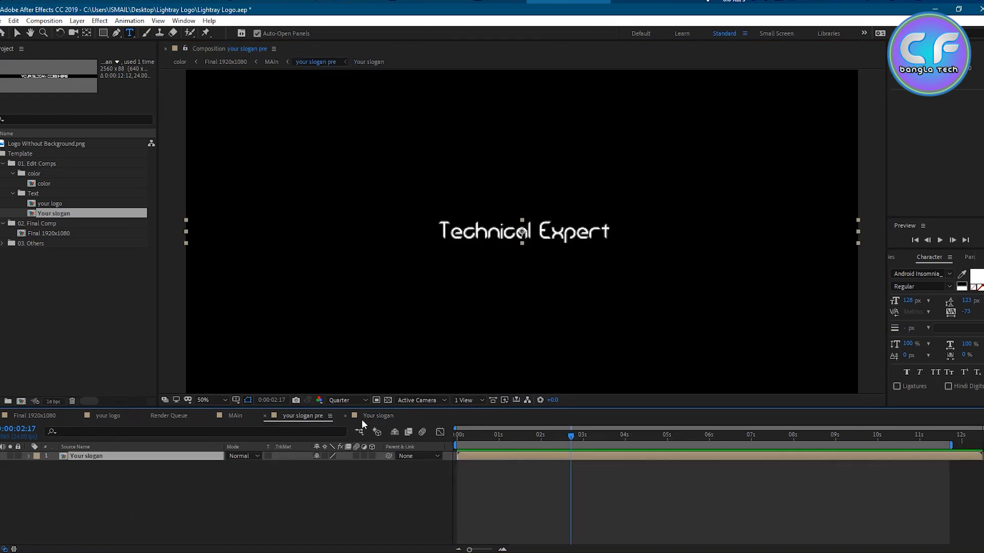
left_click(345, 416)
left_click(265, 416)
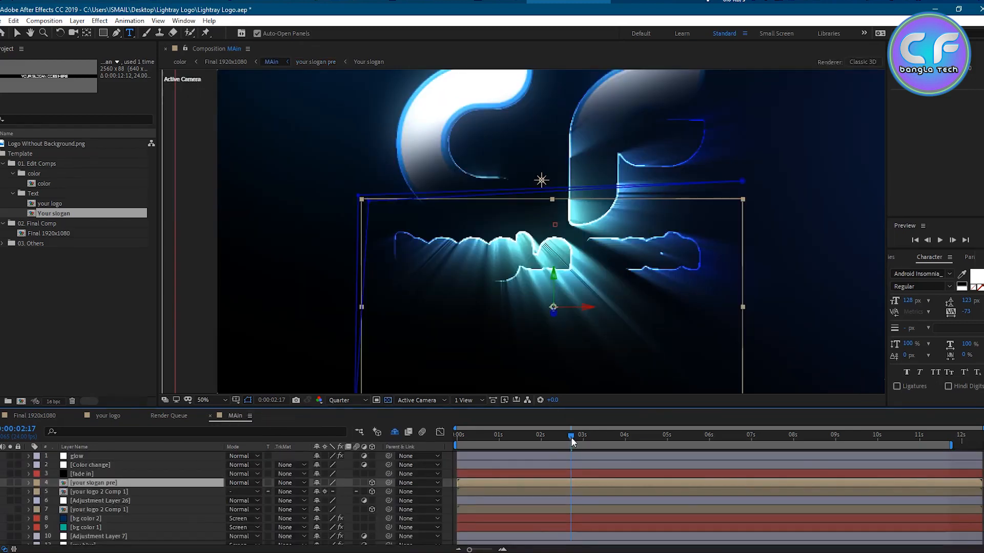
left_click_drag(571, 438, 793, 451)
key("space")
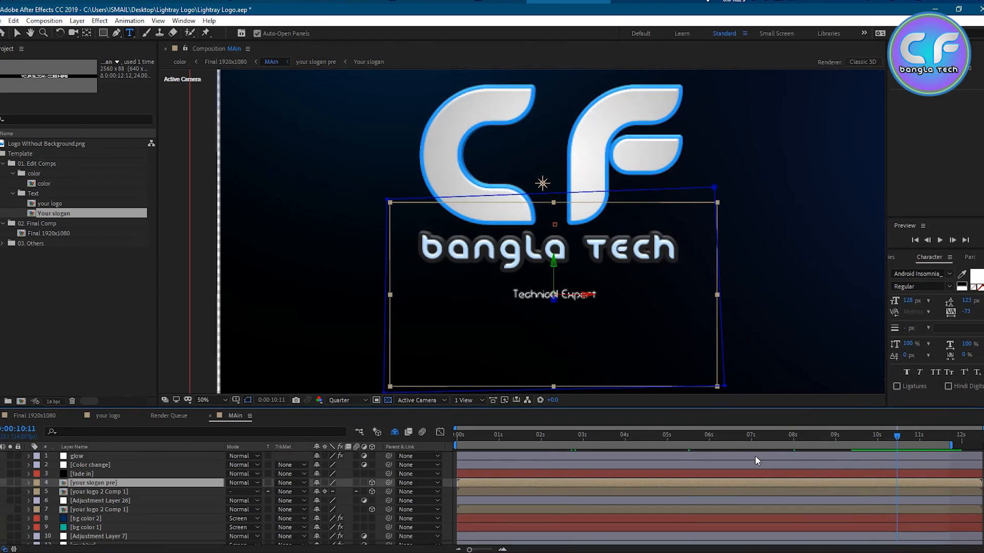
left_click(88, 346)
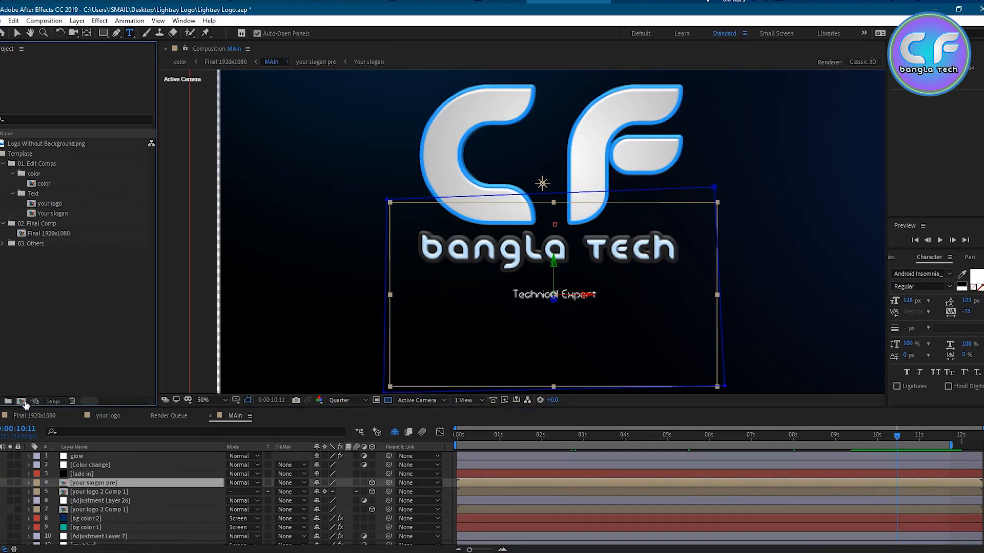
- Switch to the Final 1920x1080 composition and view it at Full resolution at 0:00:09:16
left_click(41, 416)
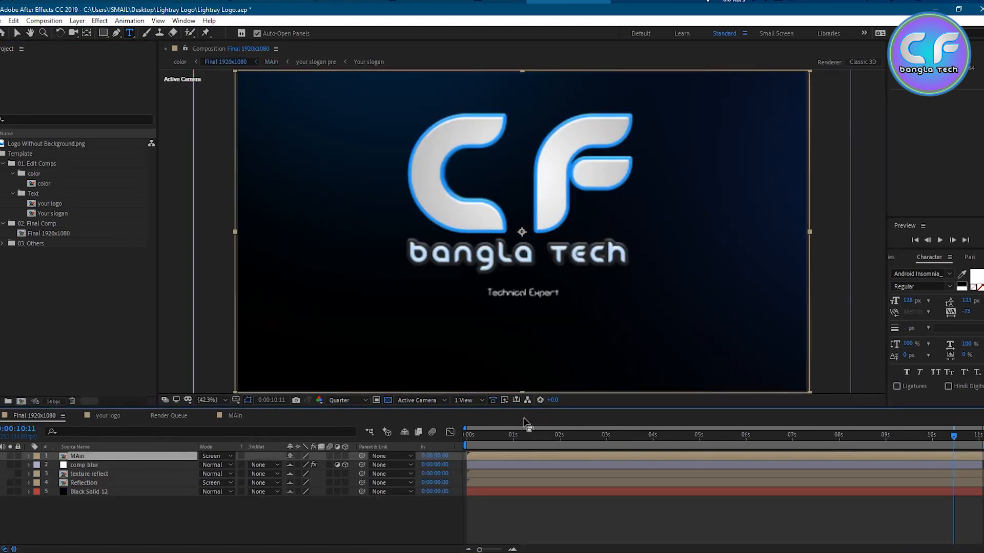
left_click(351, 400)
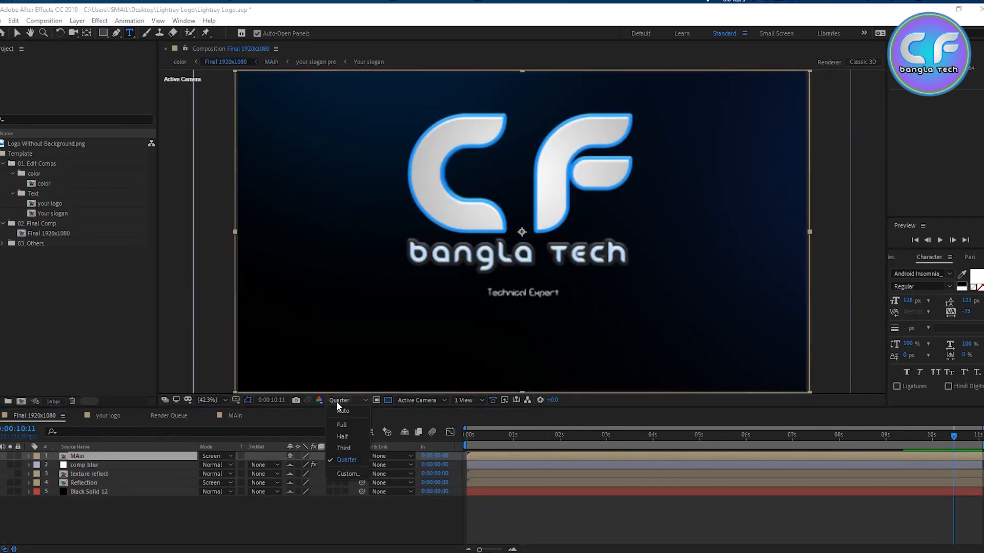
left_click(359, 426)
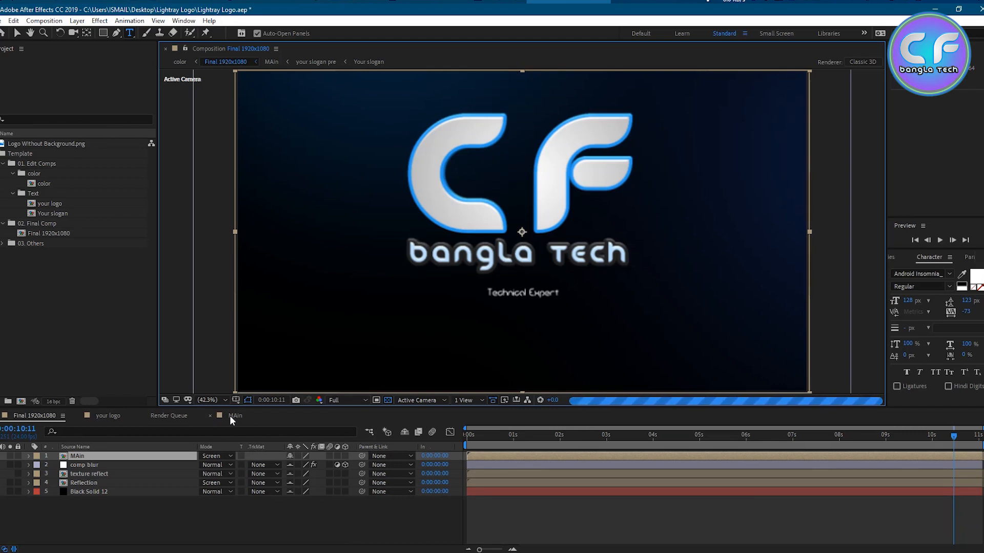
left_click(916, 436)
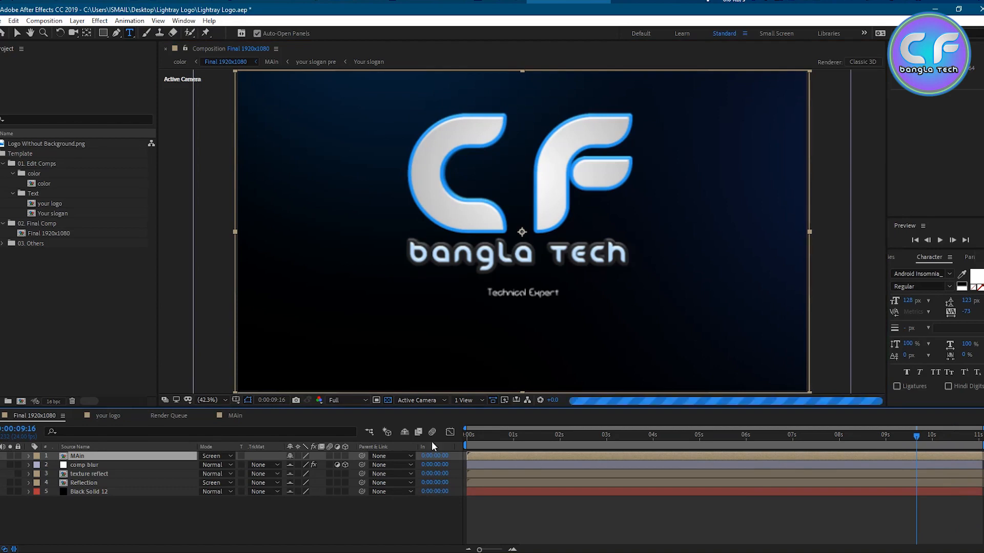
- Return the composition preview to Quarter resolution and move the playhead to 0:00:07:11
left_click(347, 401)
left_click(345, 462)
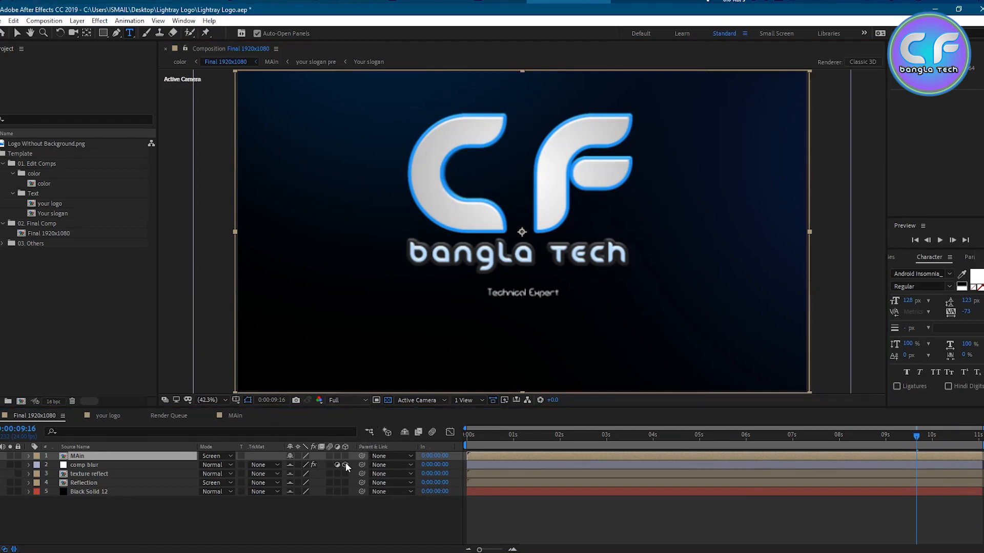
left_click_drag(916, 437, 814, 444)
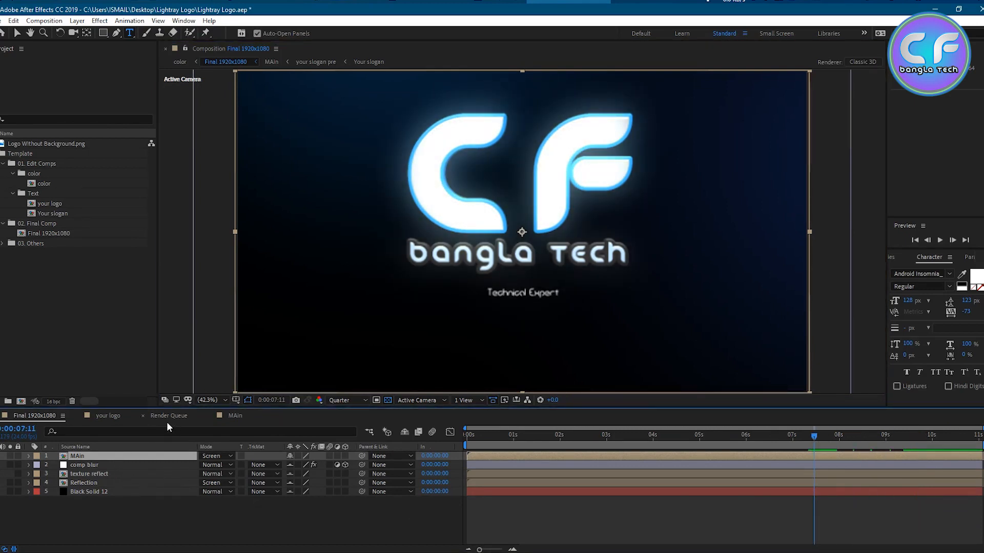
- Reopen the Your slogan composition through MAin and your slogan pre
left_click(232, 415)
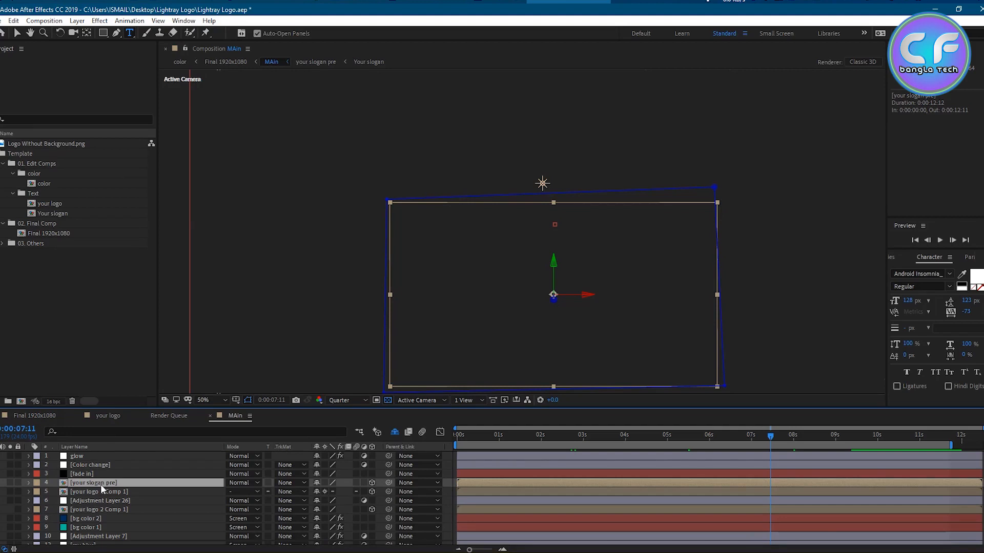
double_click(101, 485)
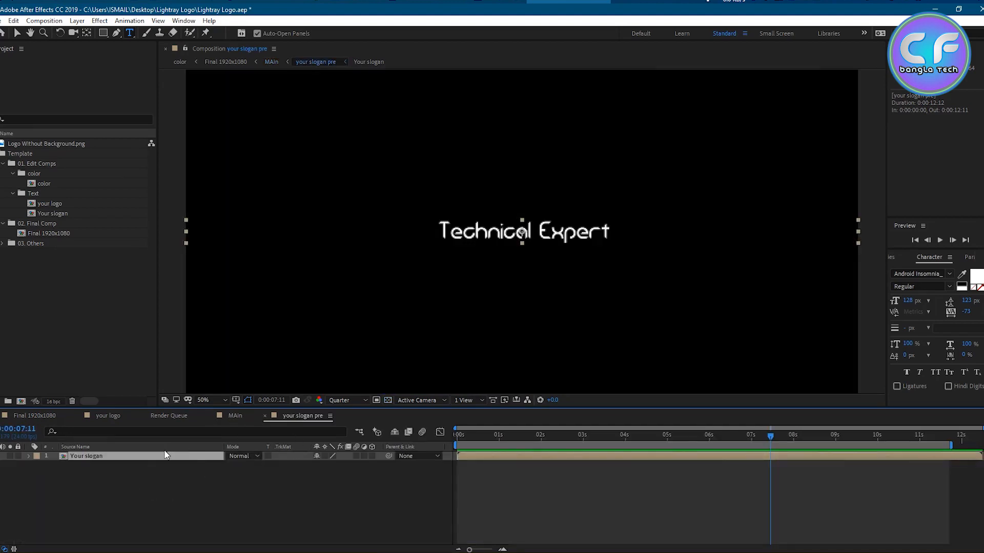
double_click(136, 456)
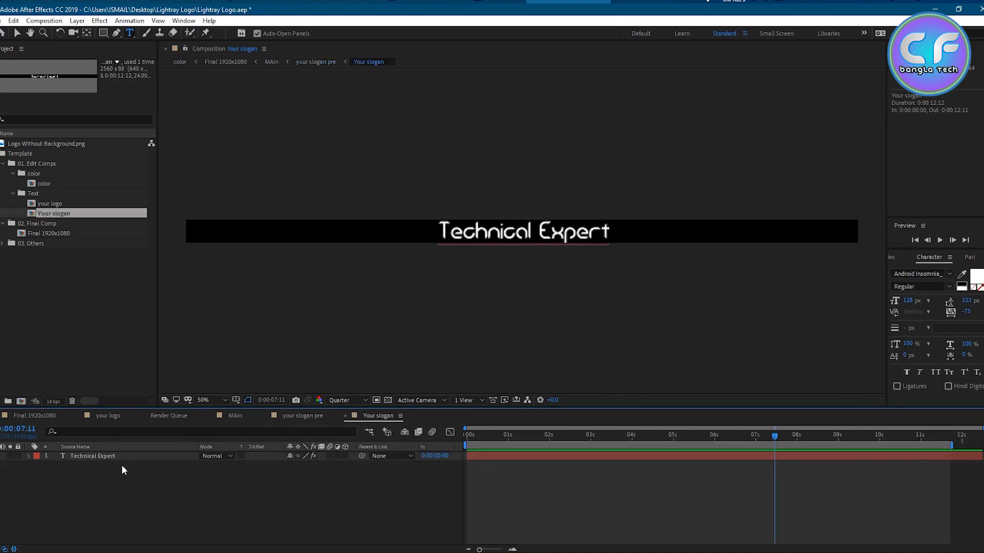
- Set the Technical Expert text's leading to Auto and its tracking to 0
left_click(115, 459)
double_click(111, 457)
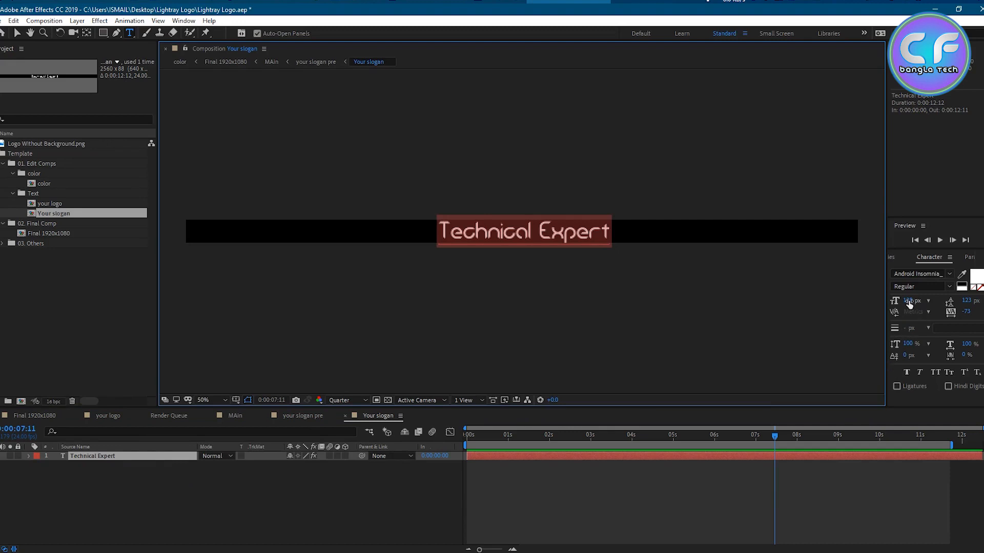
left_click(928, 301)
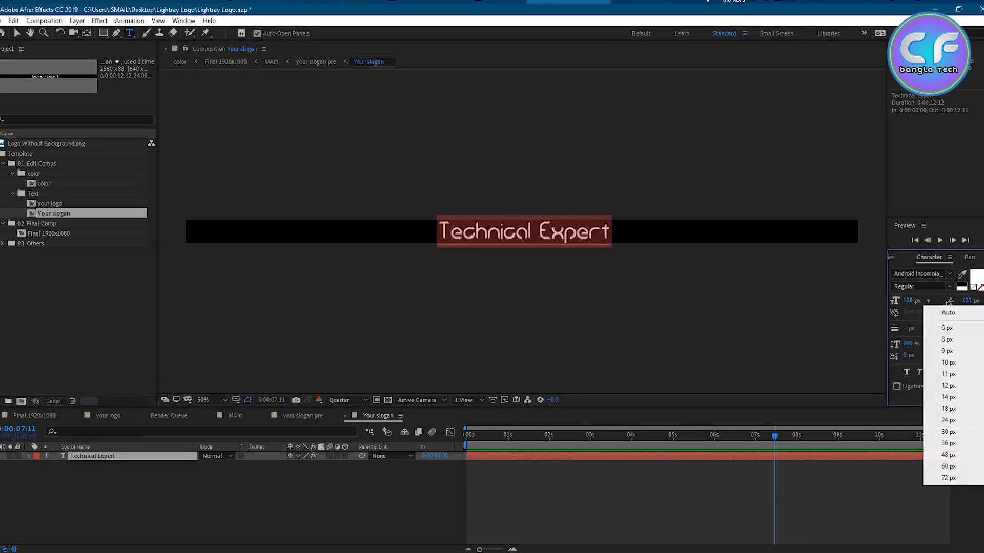
left_click(957, 313)
left_click(981, 312)
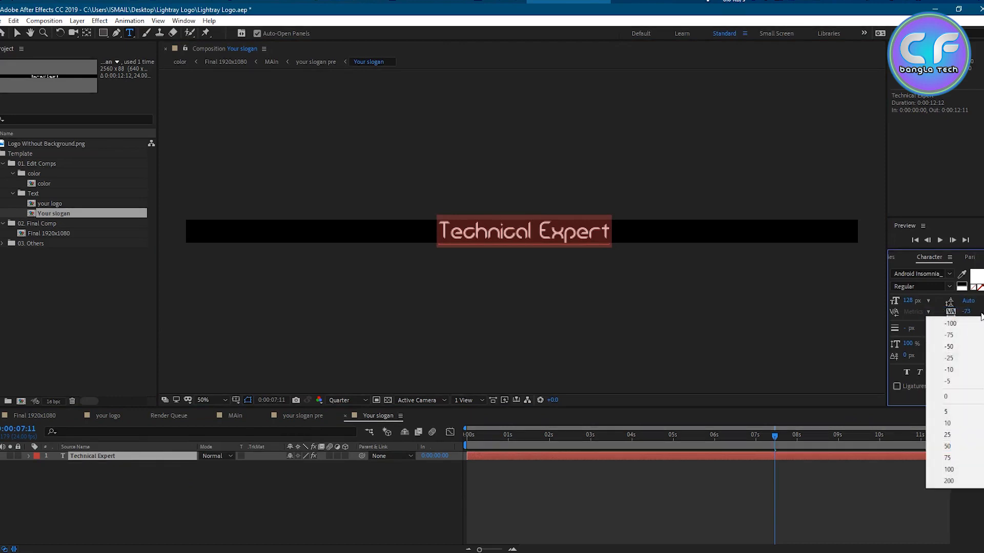
left_click(948, 398)
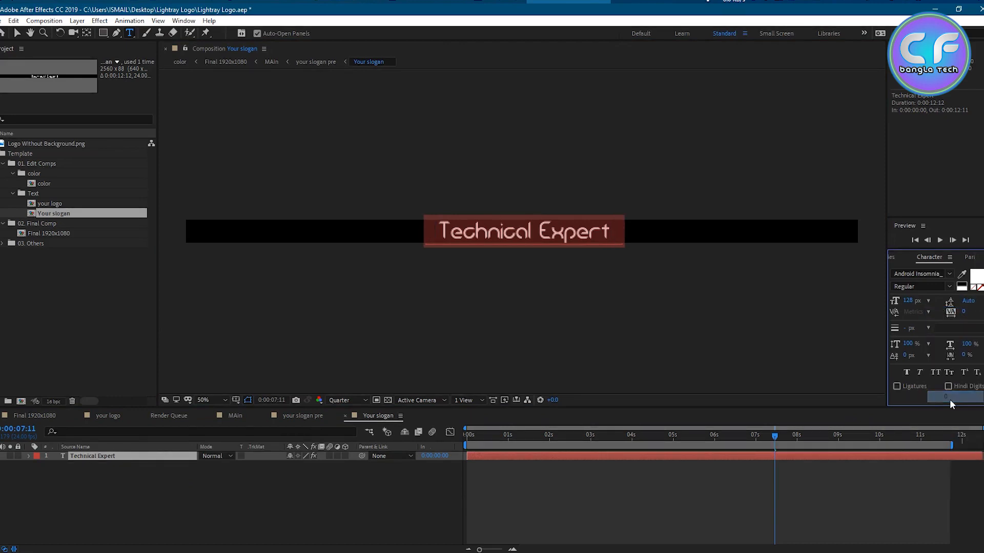
left_click(928, 328)
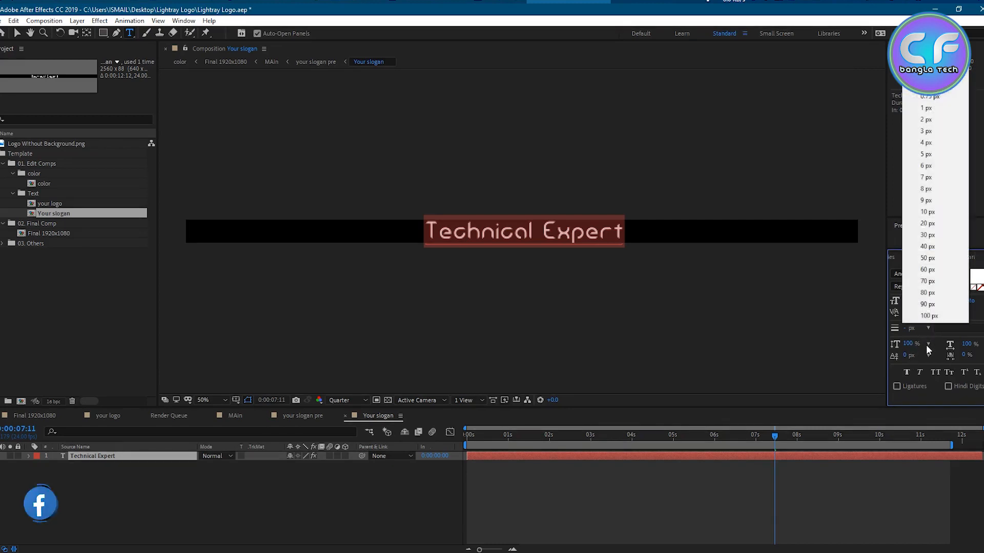
left_click(928, 346)
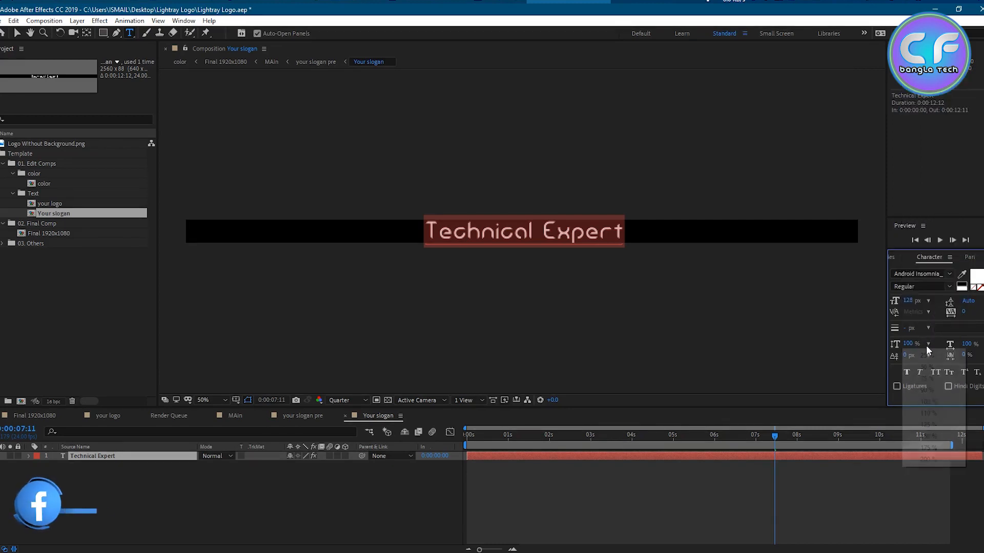
left_click(972, 346)
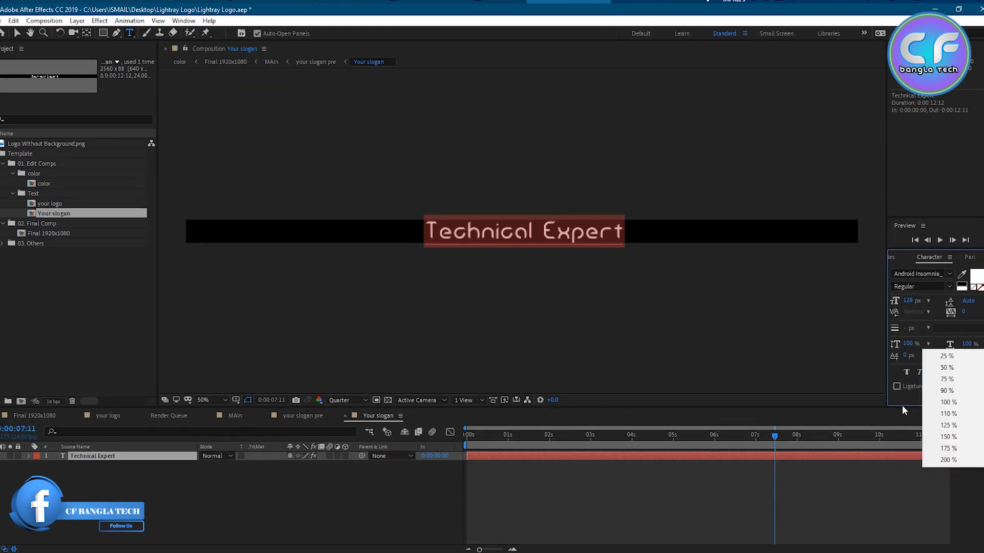
left_click(879, 355)
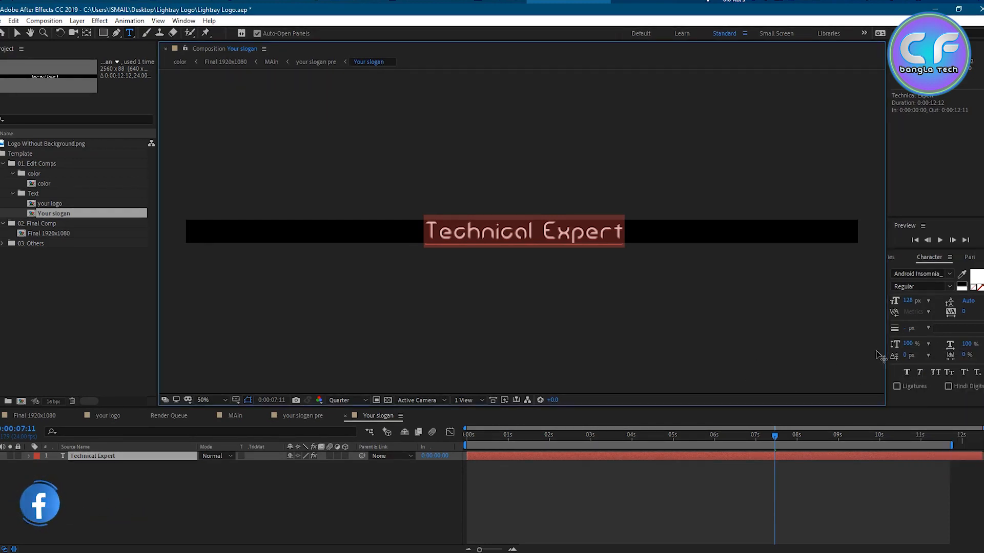
- Set the Technical Expert text's size to 140 px and check it in the Final 1920x1080 composition
left_click(908, 301)
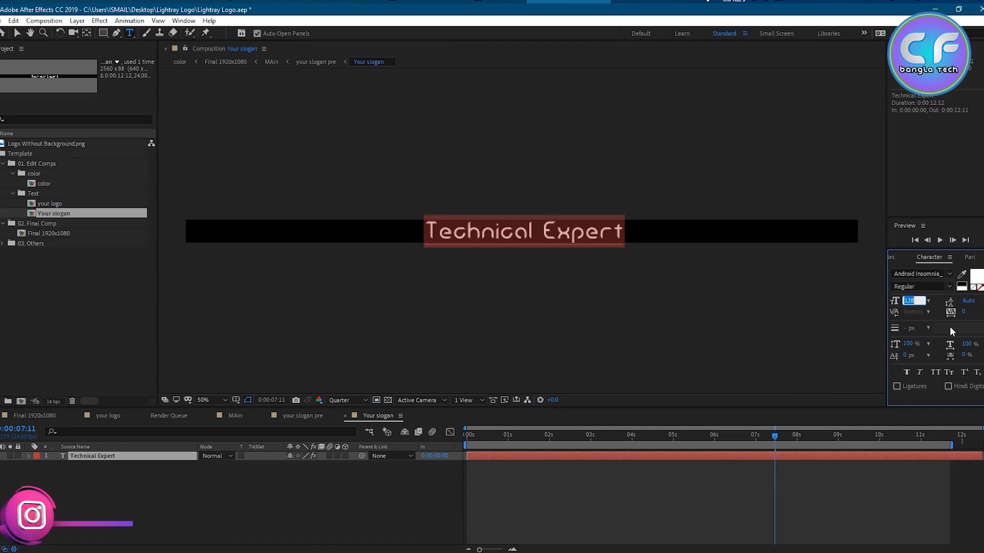
type("140")
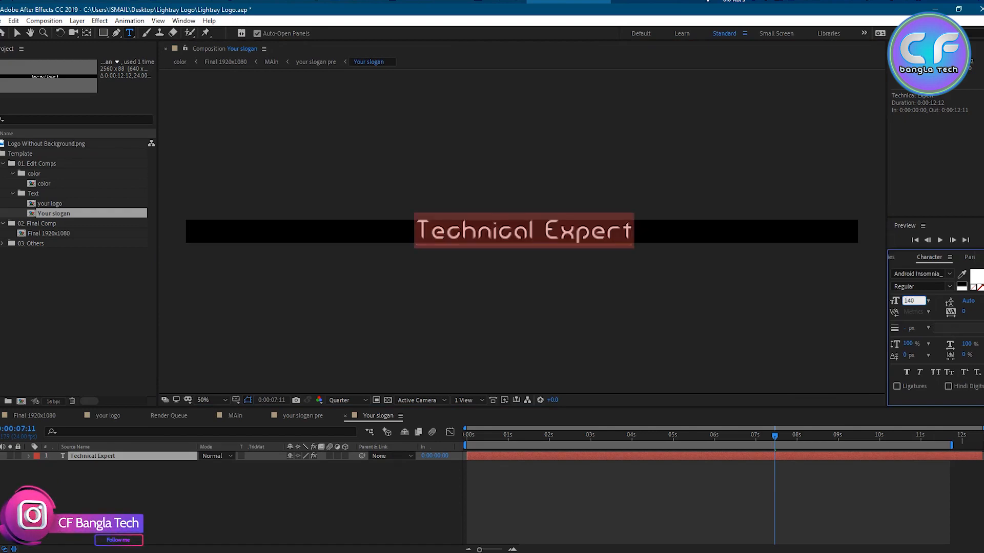
key("Return")
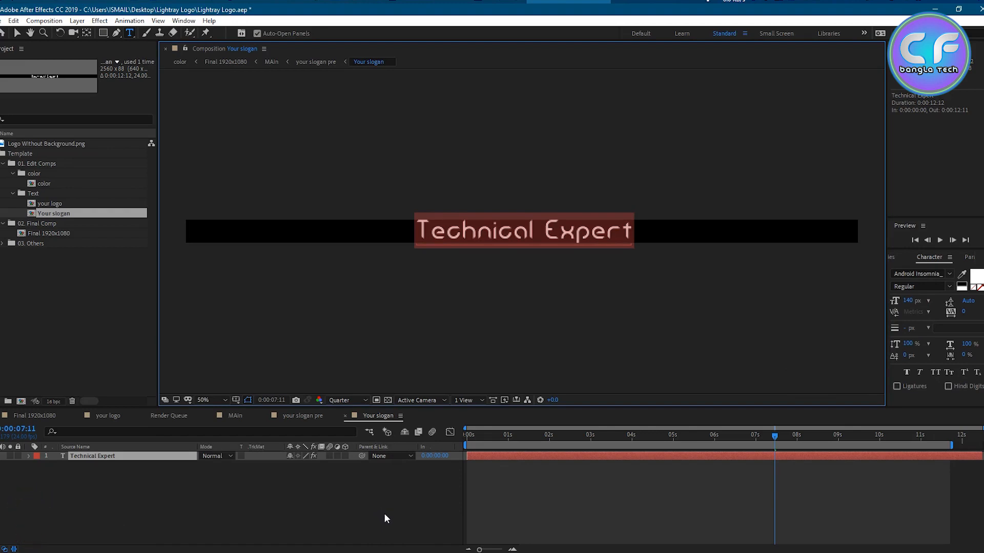
left_click(36, 415)
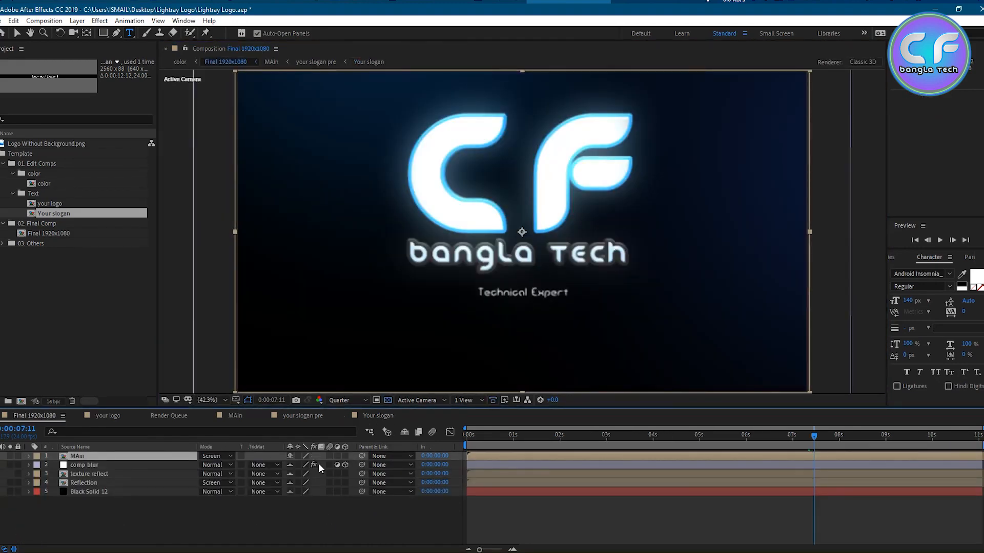
- Enlarge the slogan text in the Your slogan composition to 160 px and check it in Final 1920x1080
left_click(365, 414)
triple_click(533, 233)
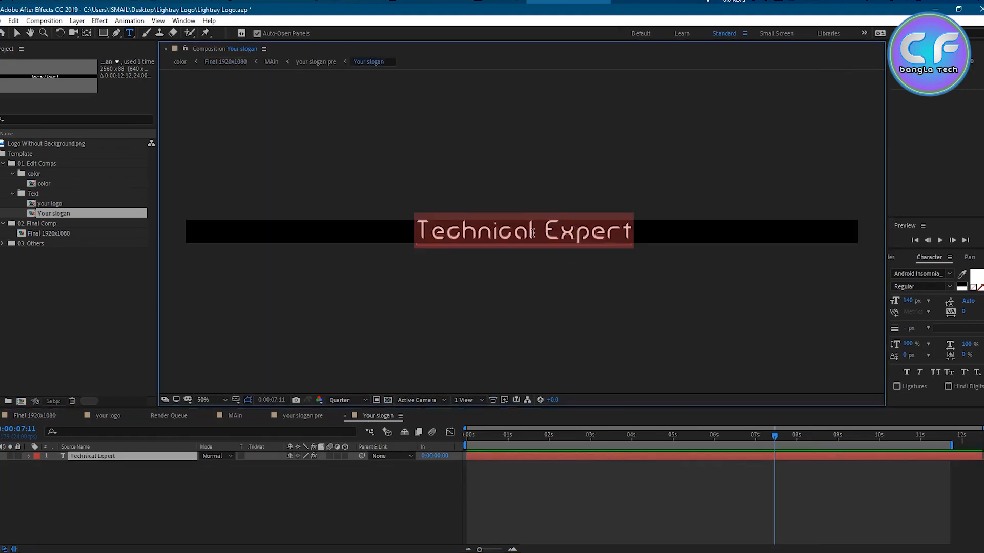
left_click(912, 301)
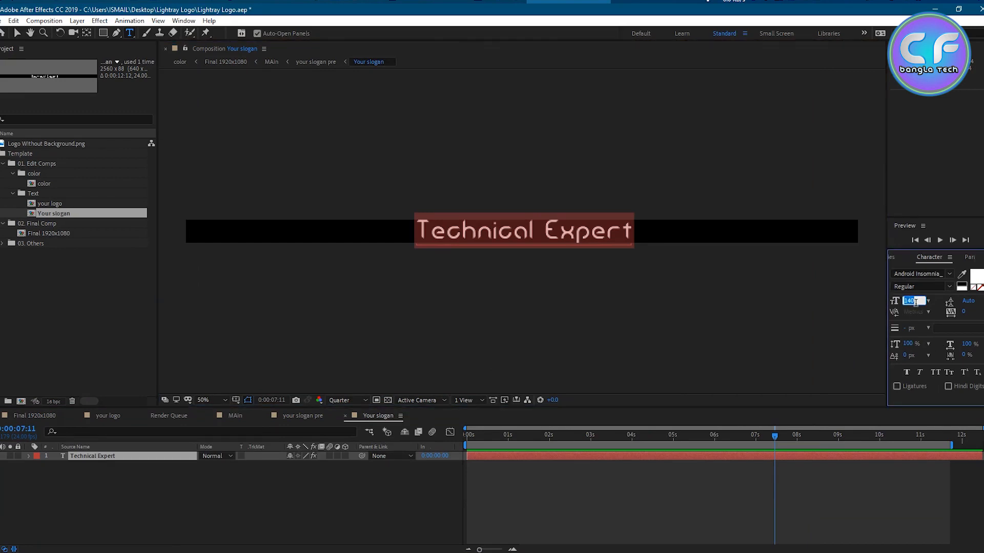
type("160")
key("Return")
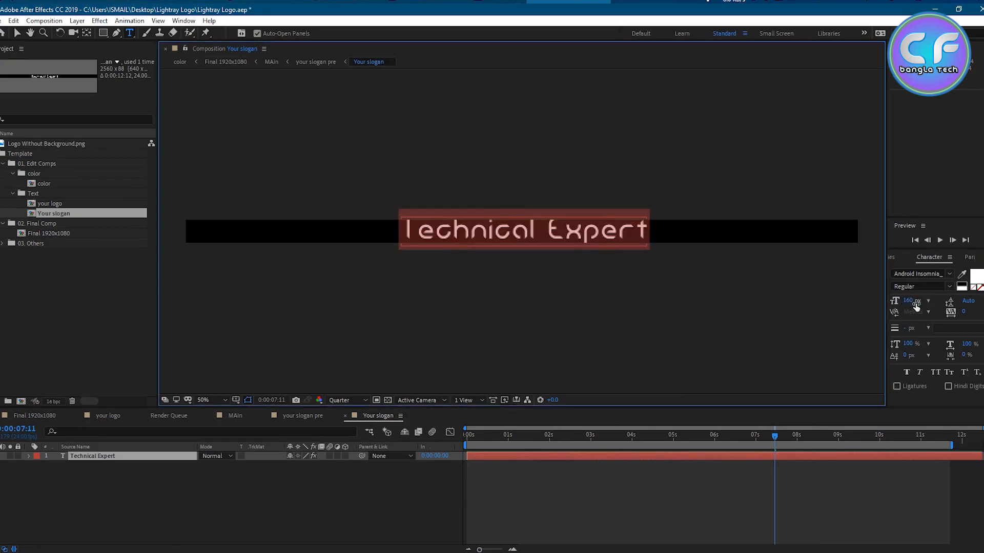
left_click(182, 496)
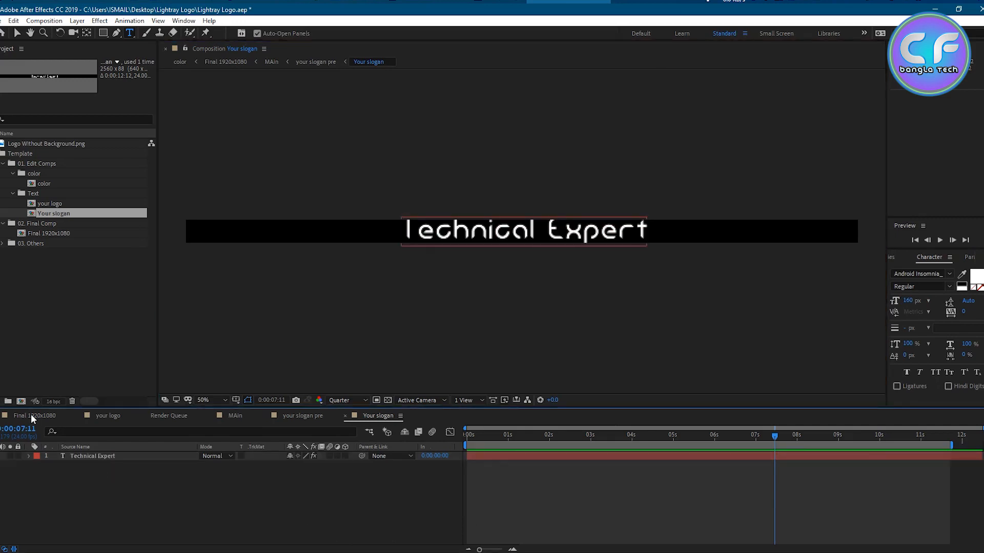
left_click(31, 415)
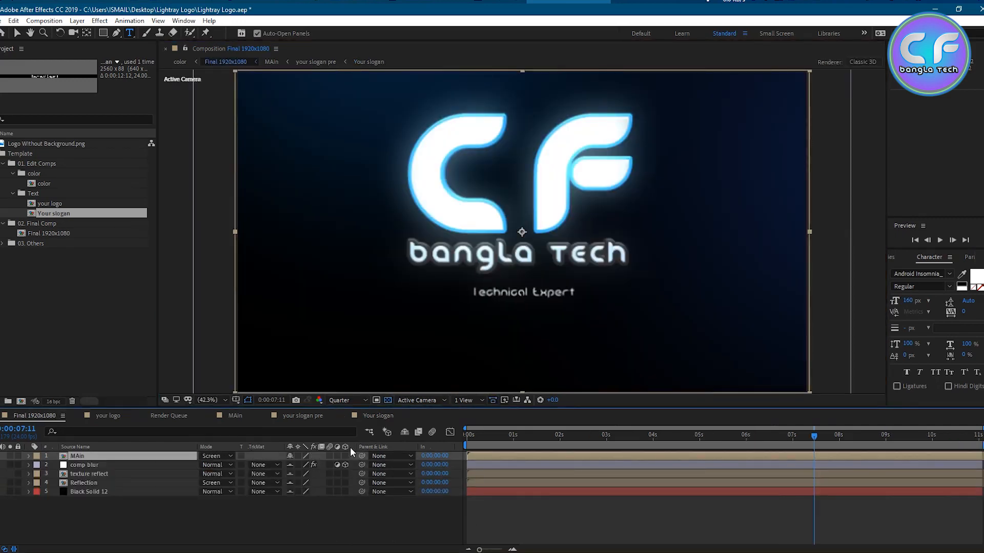
- Reopen the Your slogan composition and change the Technical Expert text's font to Alamak!
left_click(374, 415)
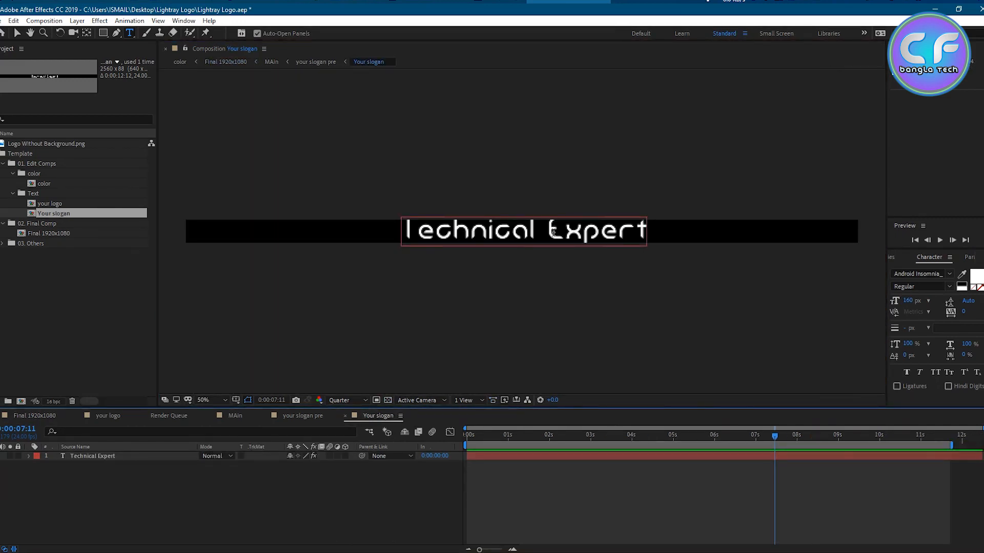
key("ctrl+a")
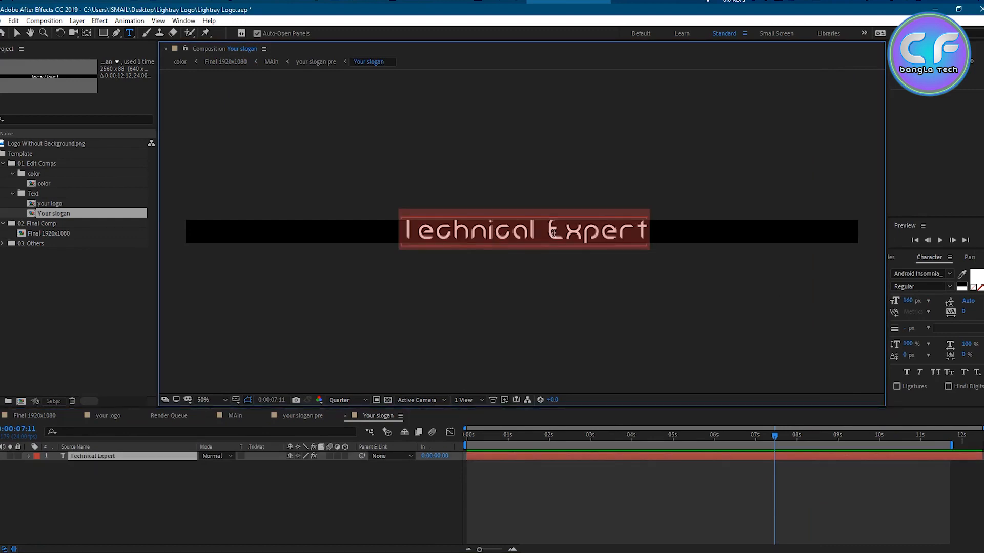
left_click(949, 274)
scroll(925, 341, "up", 2)
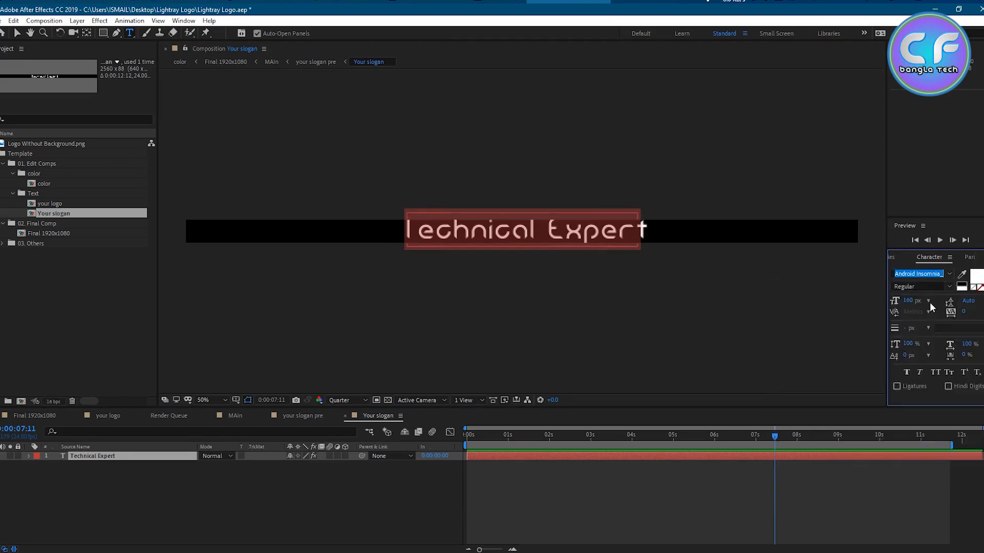
left_click(930, 302)
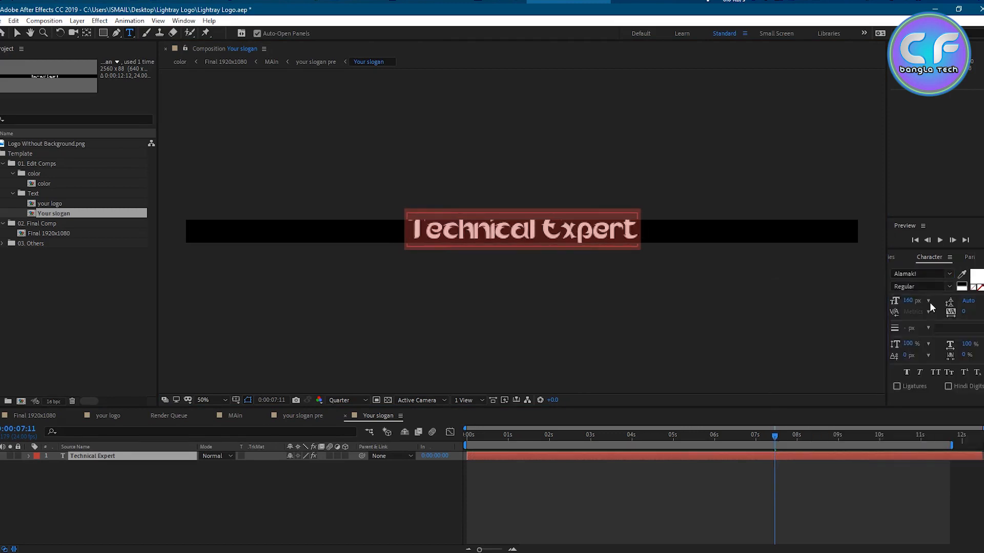
- Set the slogan text's size to 140 px, then reduce it further to 104 px
left_click(908, 301)
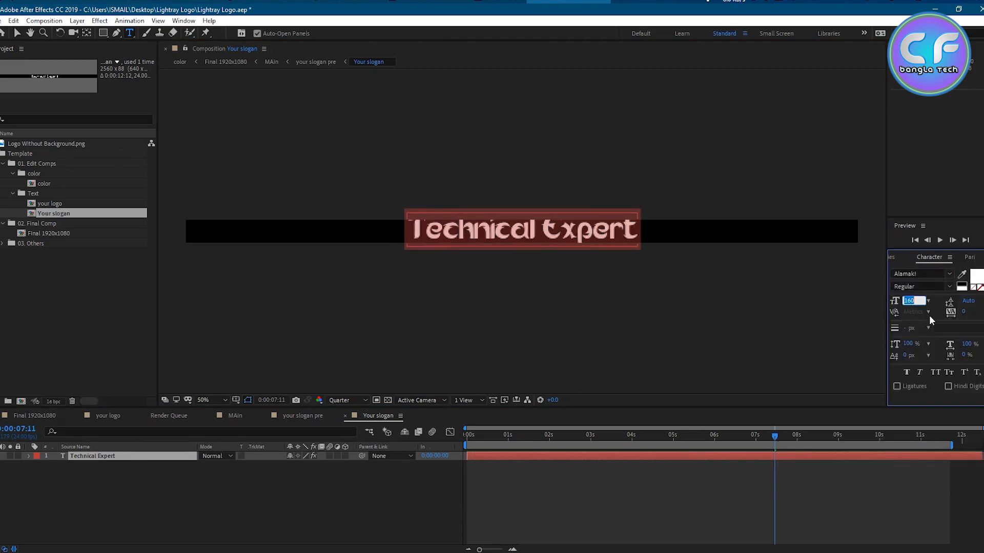
type("140")
key("Return")
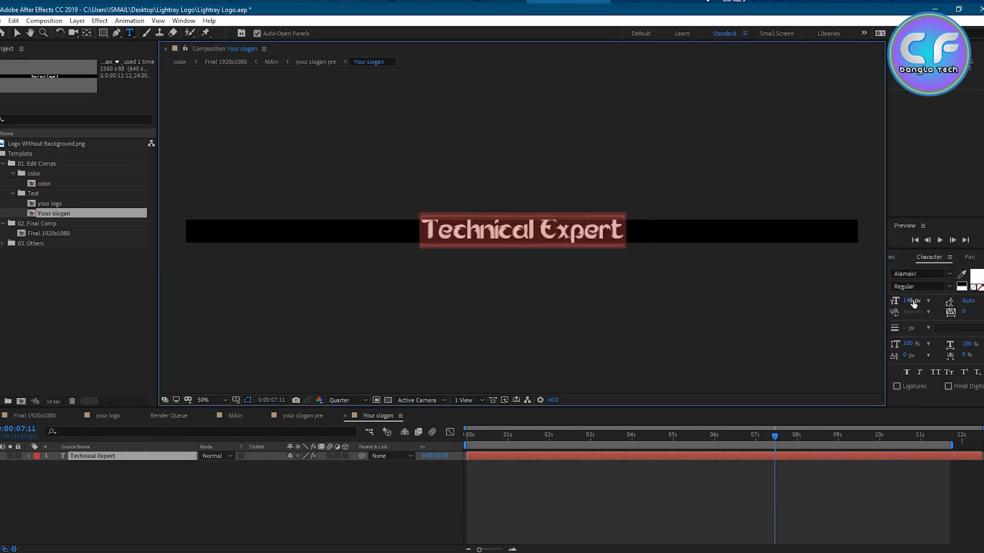
left_click_drag(911, 300, 894, 302)
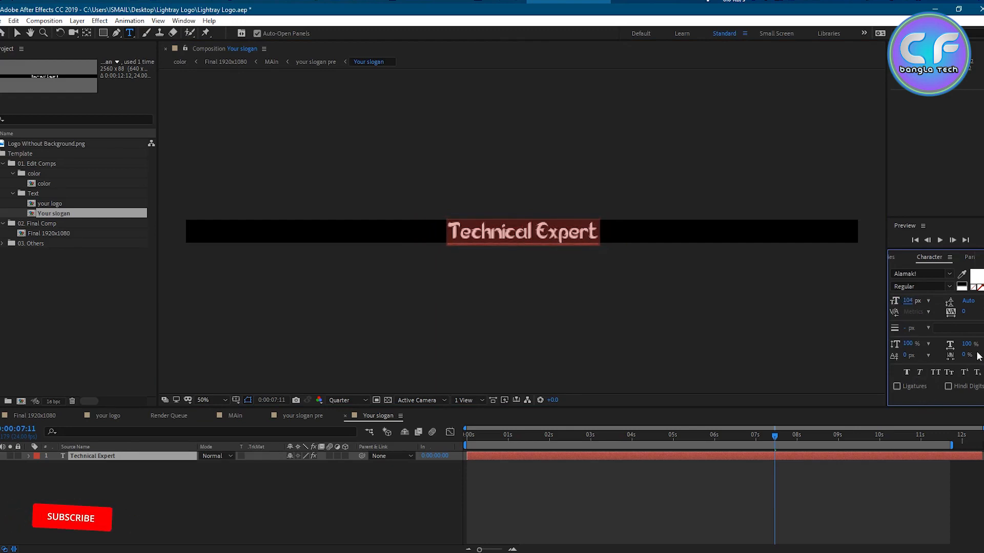
- Try a tracking of 25 on the slogan text, set it to 200, and check the Final 1920x1080 composition
left_click(982, 312)
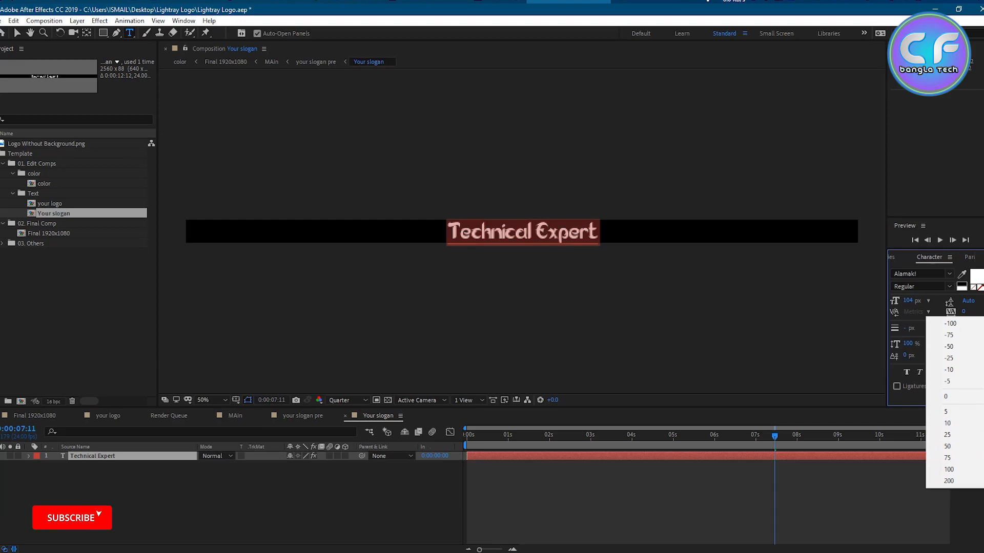
left_click(953, 433)
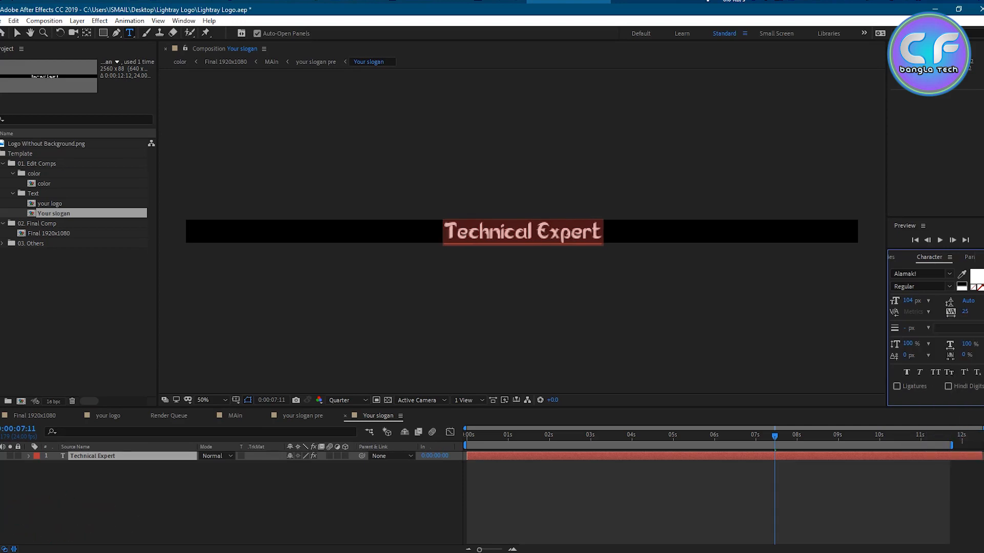
left_click(982, 312)
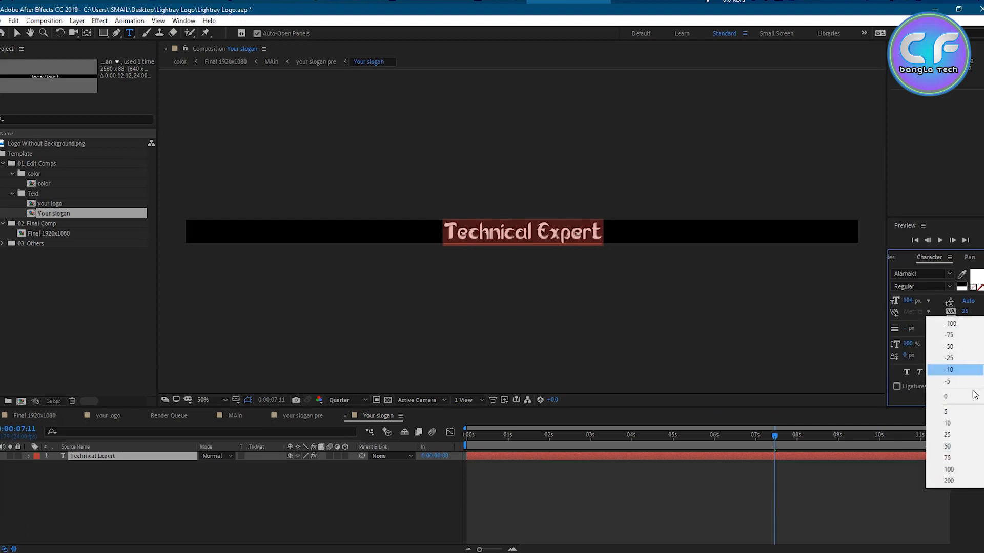
left_click(955, 481)
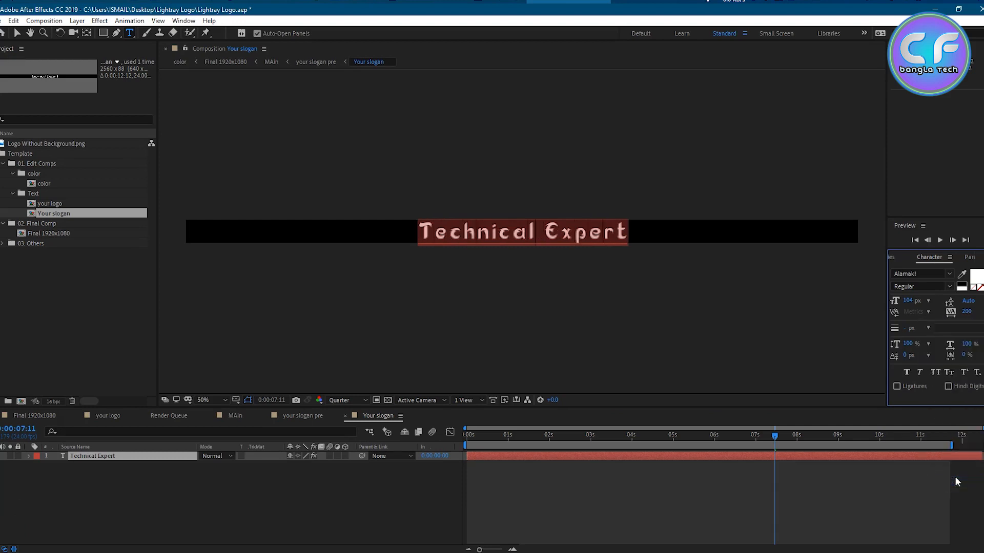
left_click(371, 526)
left_click(35, 416)
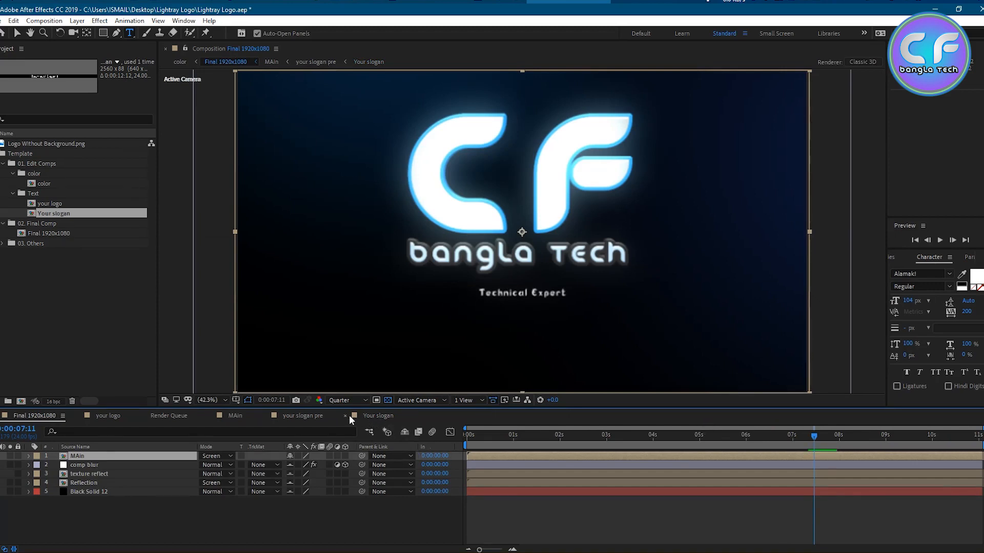
- Add the Final 1920x1080 composition to the render queue and open its output module settings, keeping AVI format and RGB channels
left_click(270, 522)
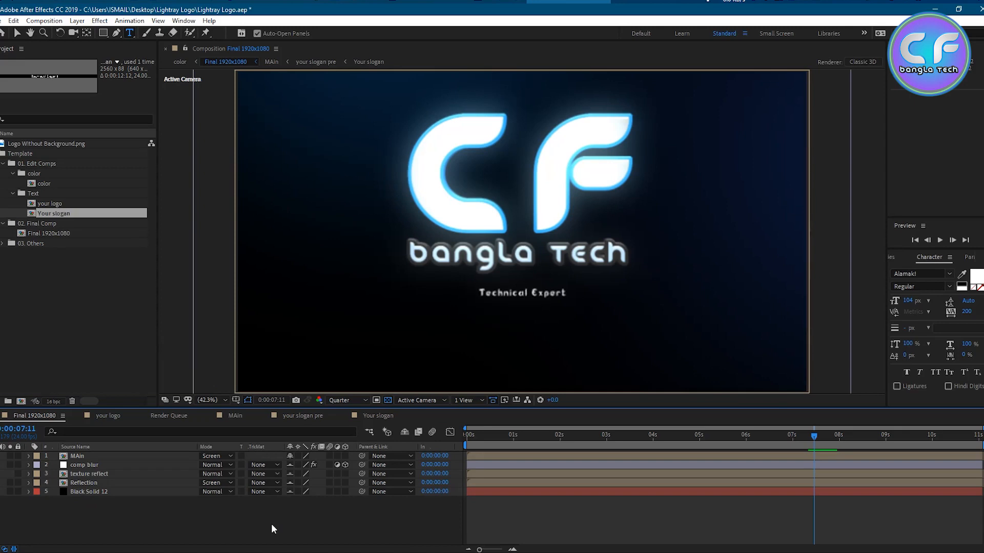
key("ctrl+m")
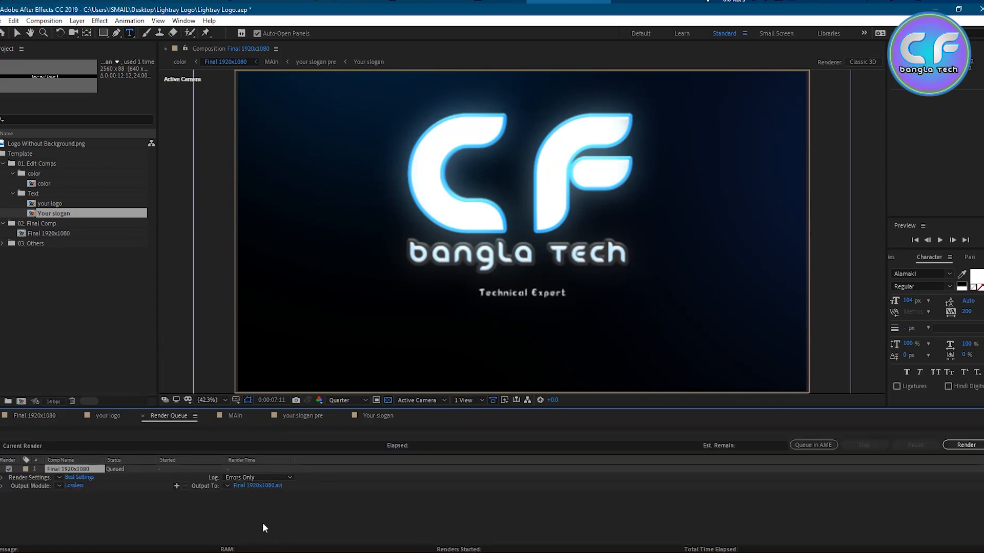
left_click(75, 485)
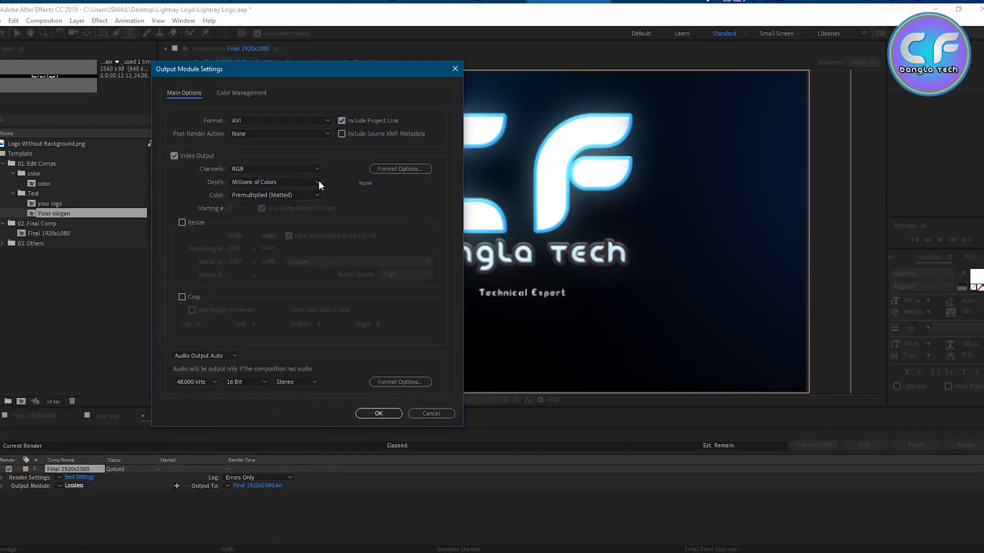
left_click(247, 120)
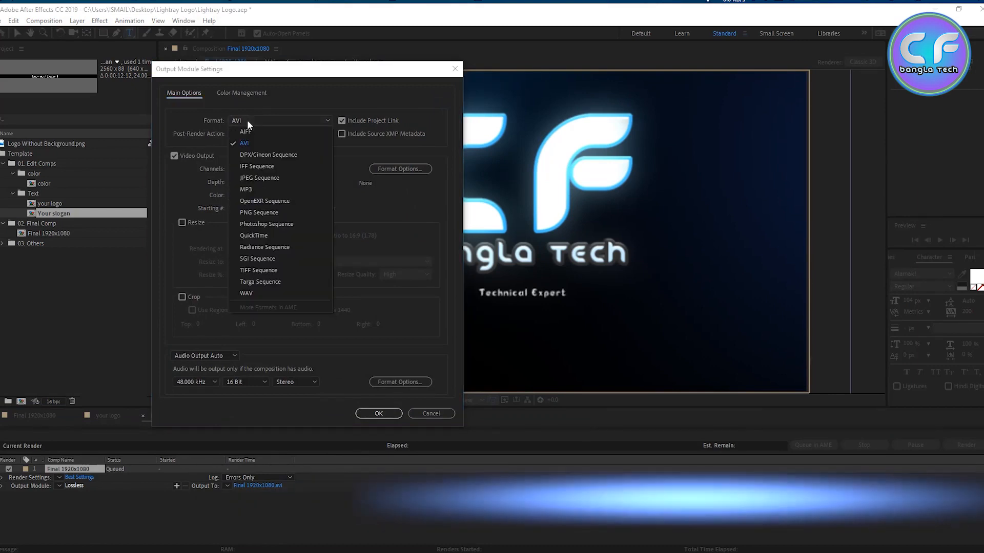
left_click(247, 120)
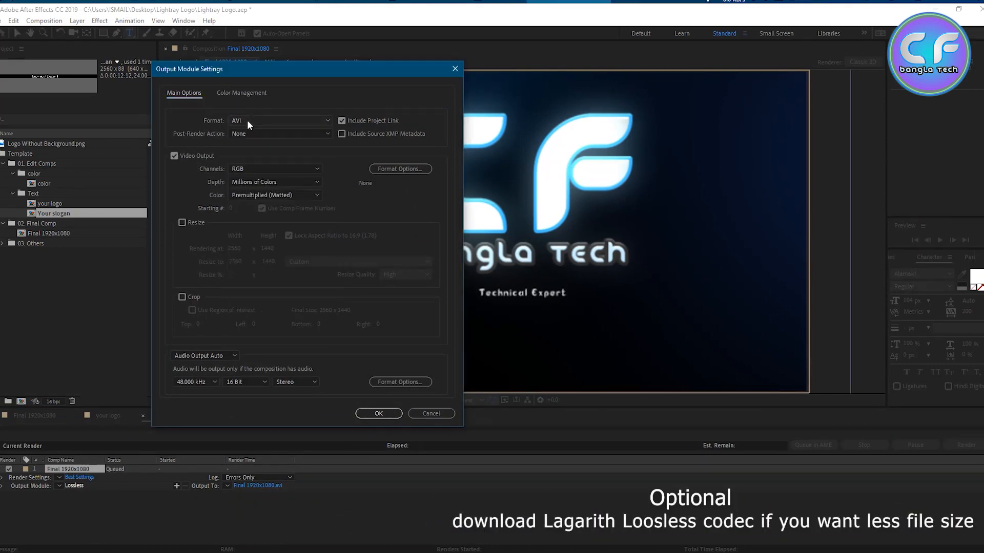
left_click(272, 169)
left_click(272, 167)
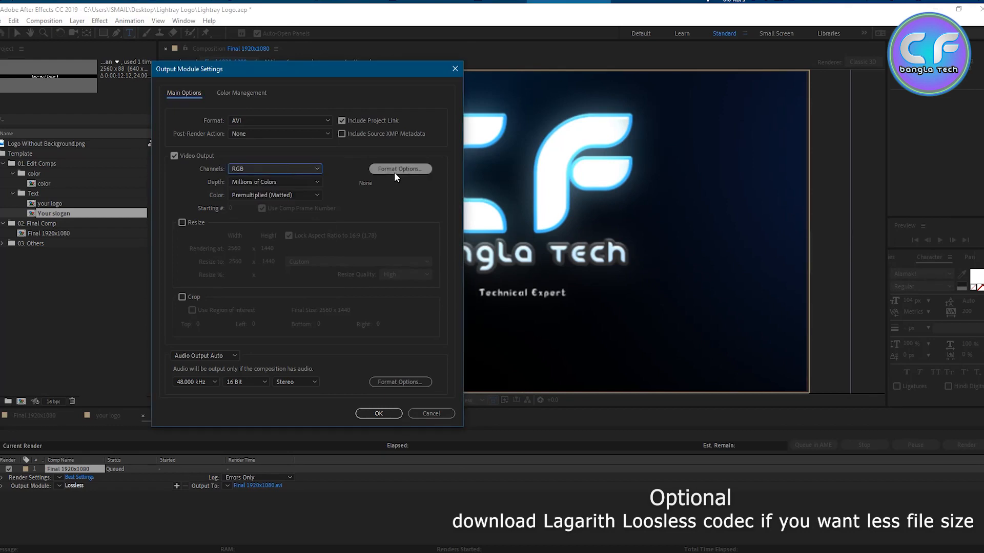
- Set the AVI output's video codec to Lagarith Lossless Codec and accept the output module settings
left_click(391, 170)
left_click(264, 127)
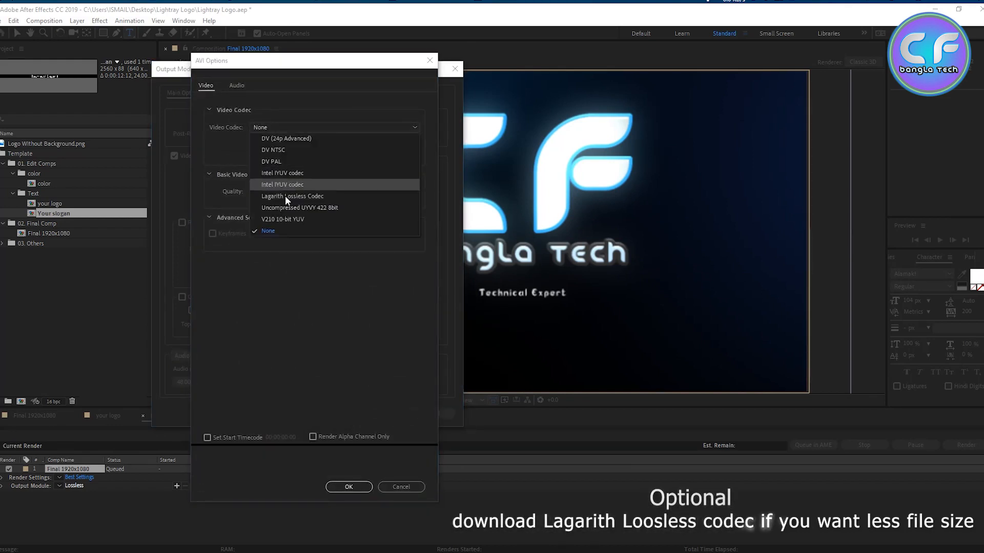
left_click(293, 197)
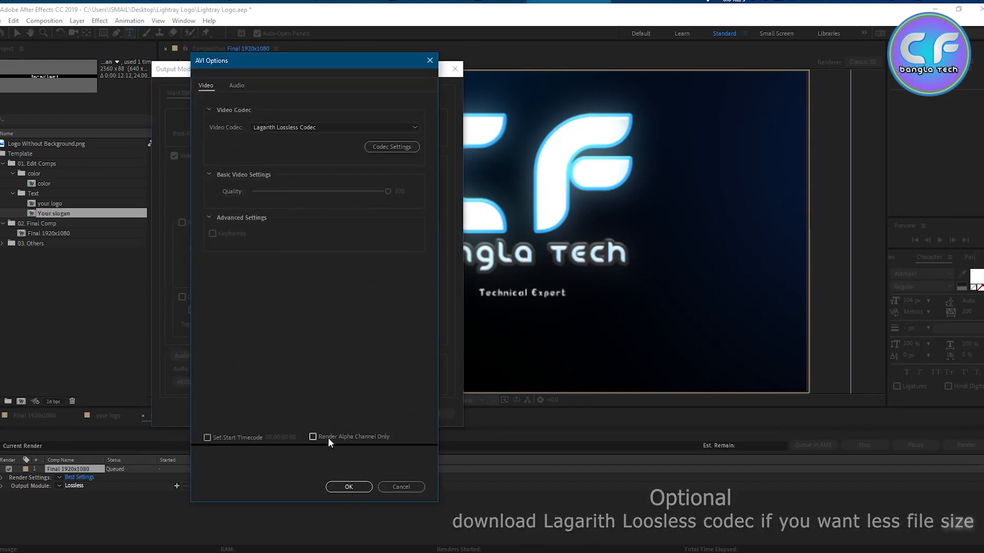
left_click(347, 487)
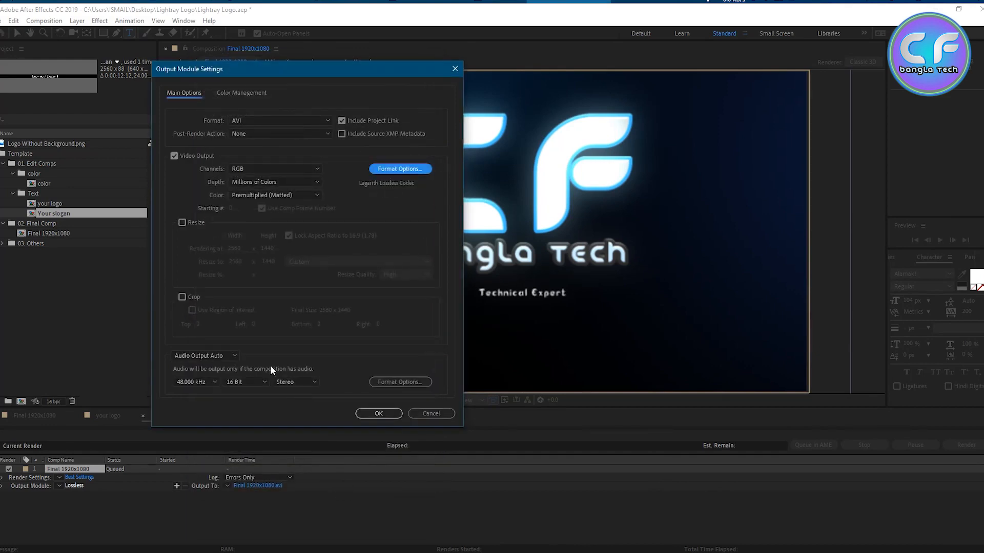
left_click(378, 413)
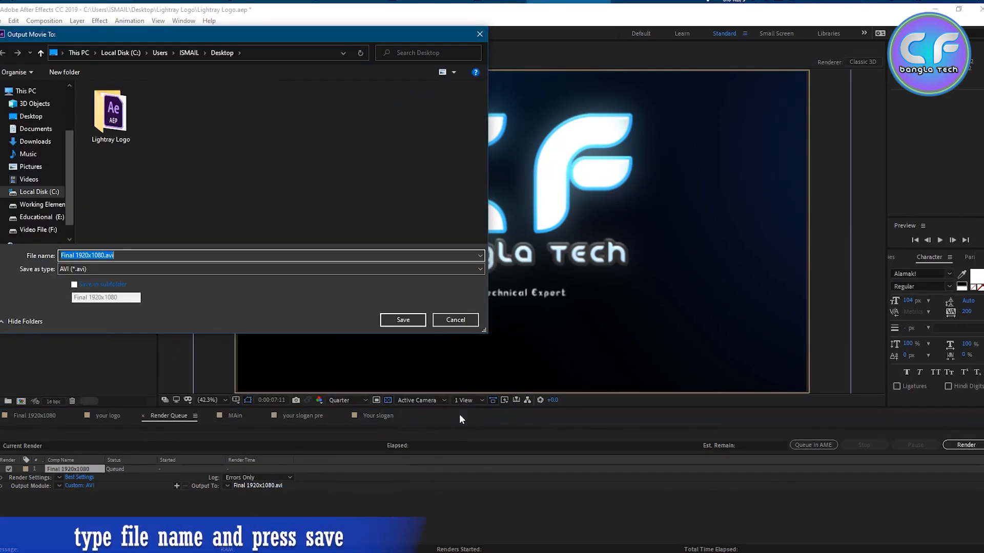
- Set the output movie to be saved on the Desktop as "Channel intro" and start the render
left_click(30, 116)
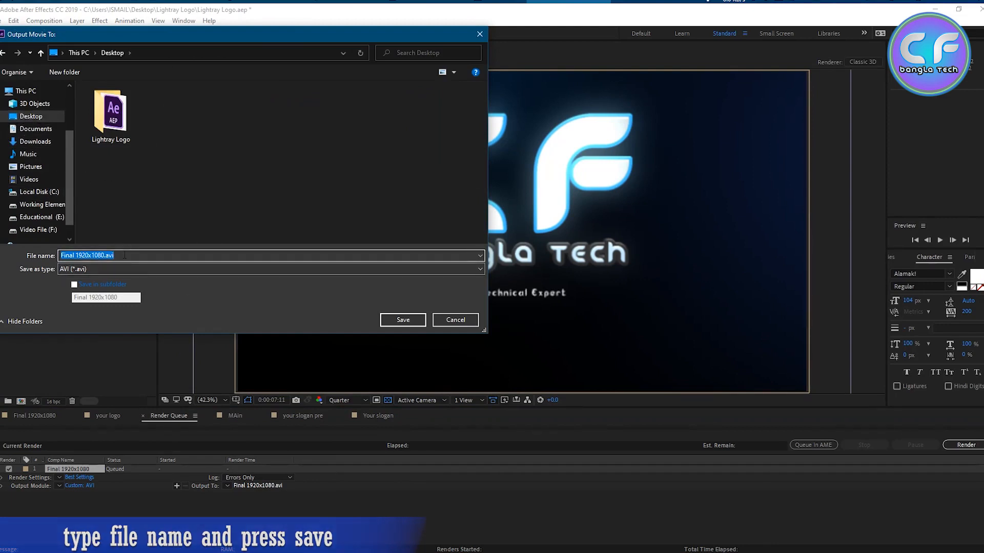
type("logo")
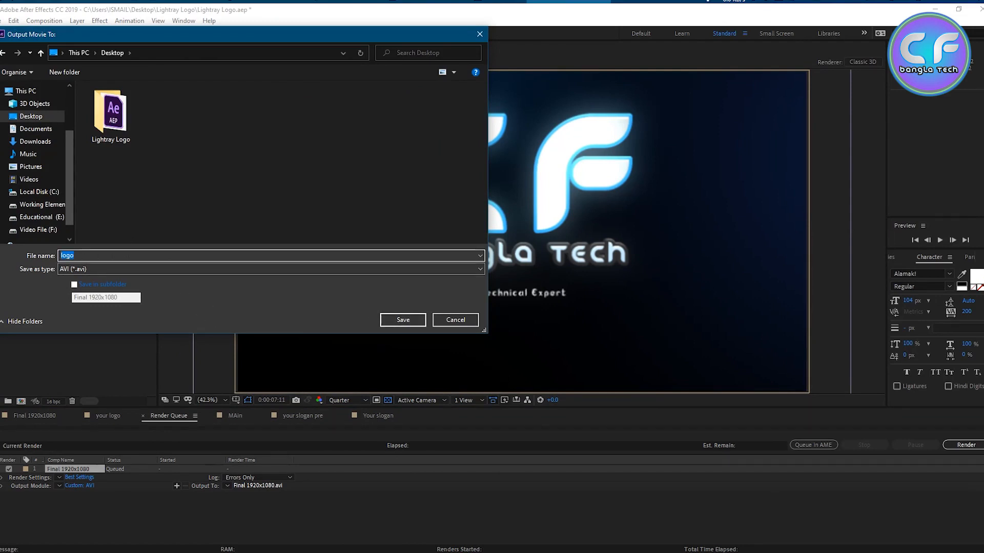
key("BackSpace")
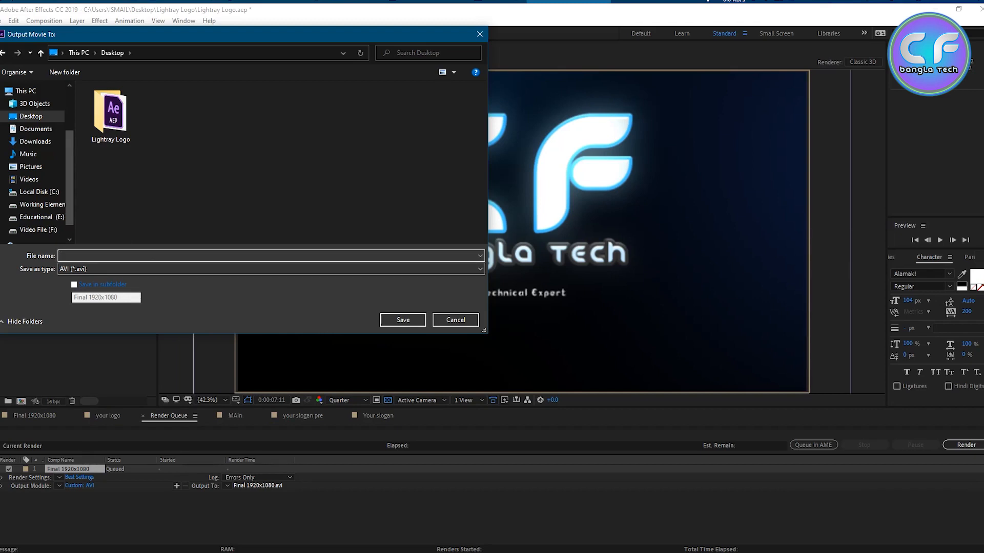
type("Channel intro")
left_click(403, 319)
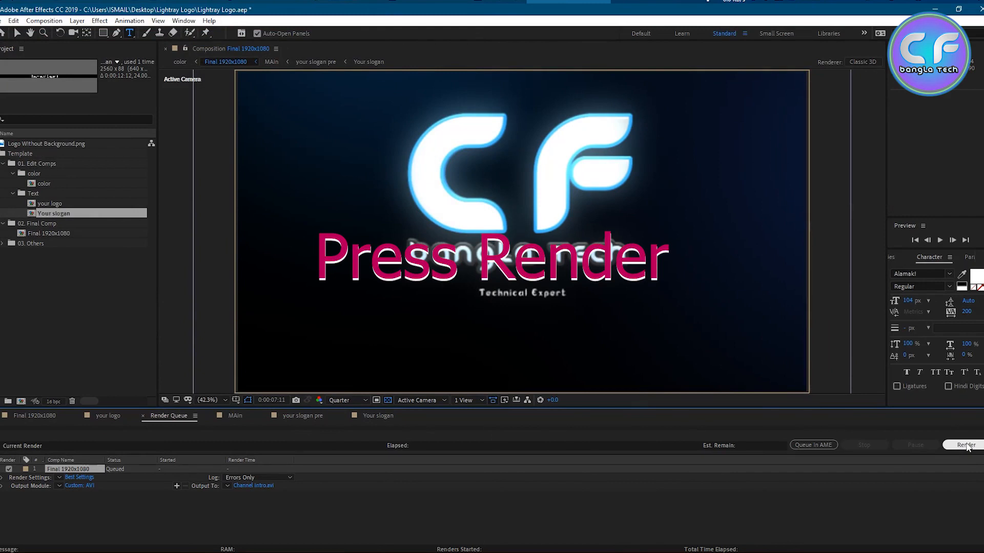
left_click(966, 446)
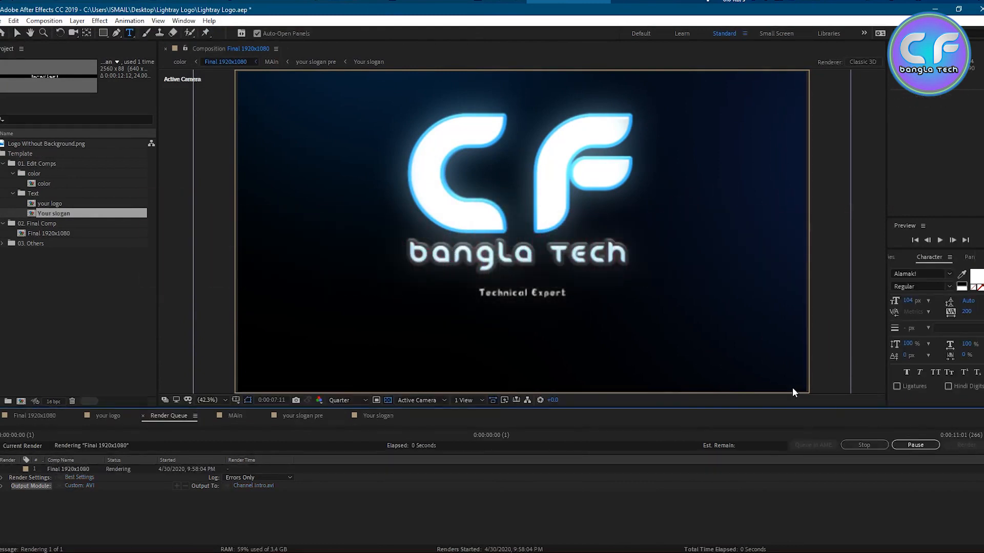